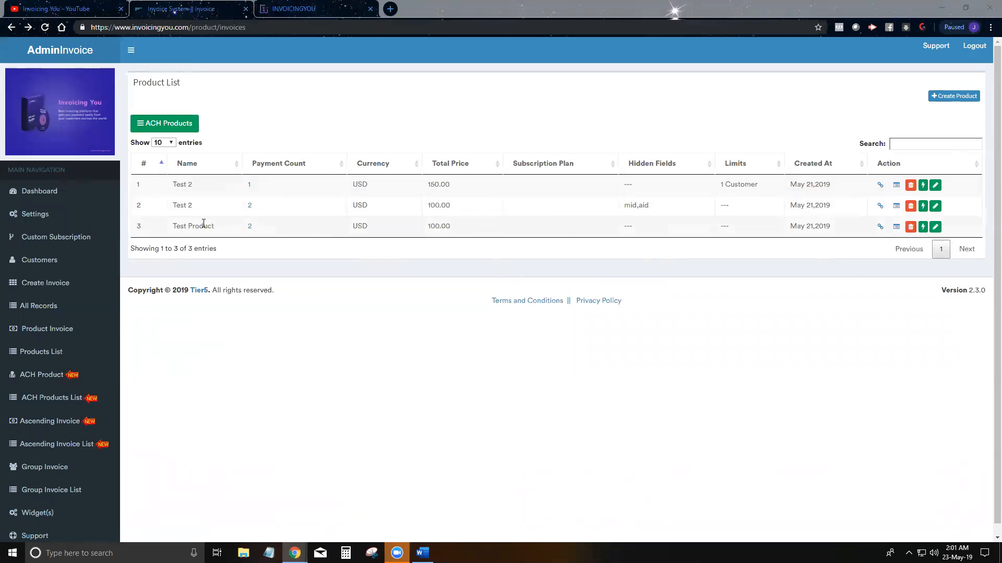
Step: Open Test Product's invoice details page, showing the 'Some Test' USD 100.00 invoice
left_click_drag(170, 232, 222, 233)
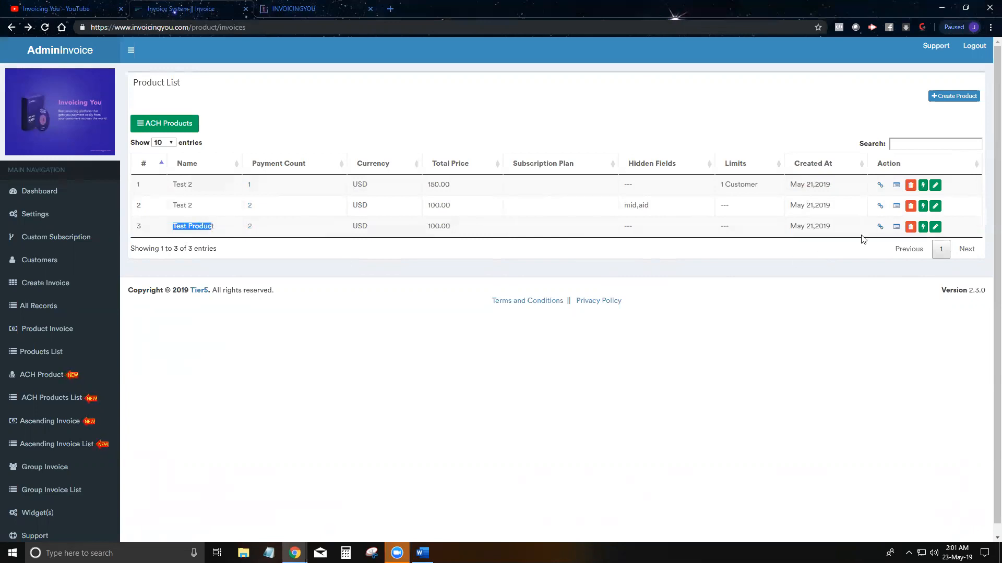
left_click(896, 228)
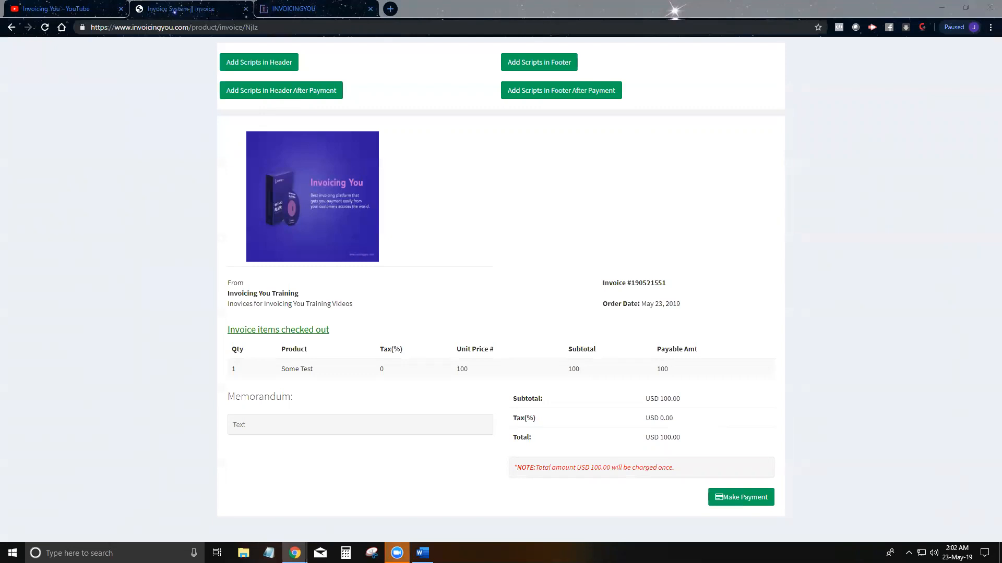
Step: Open the 'Add Scripts in Header' box on the invoice page
left_click(269, 66)
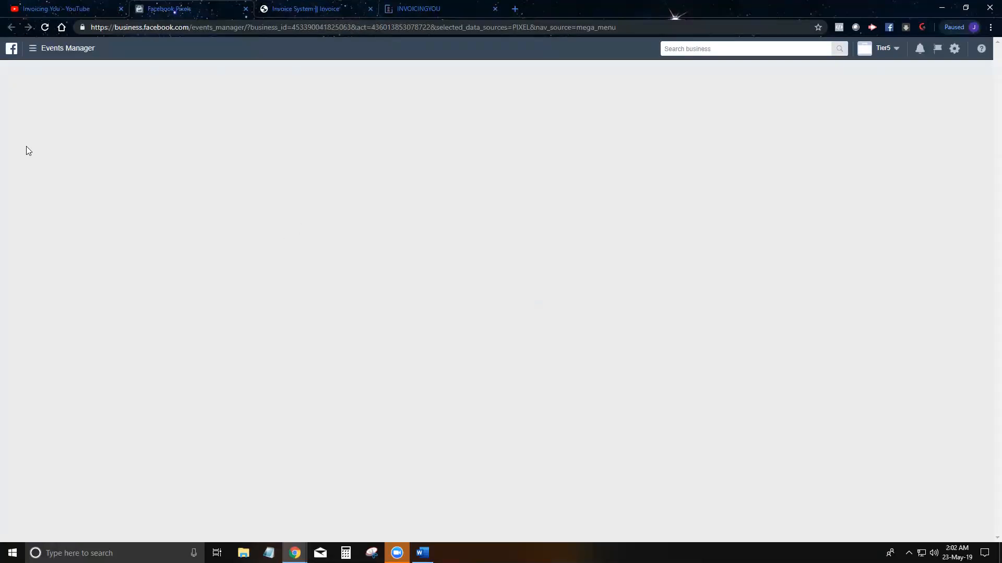
Step: Copy the tier5.us pixel's base code via Set Up > Install Pixel > Manually Install
left_click(45, 48)
left_click(14, 142)
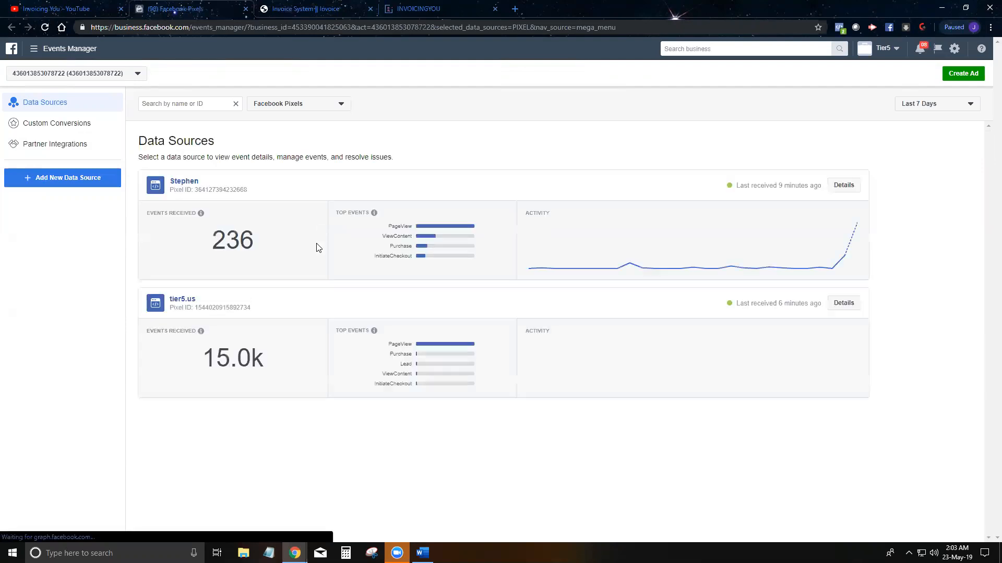
left_click(185, 300)
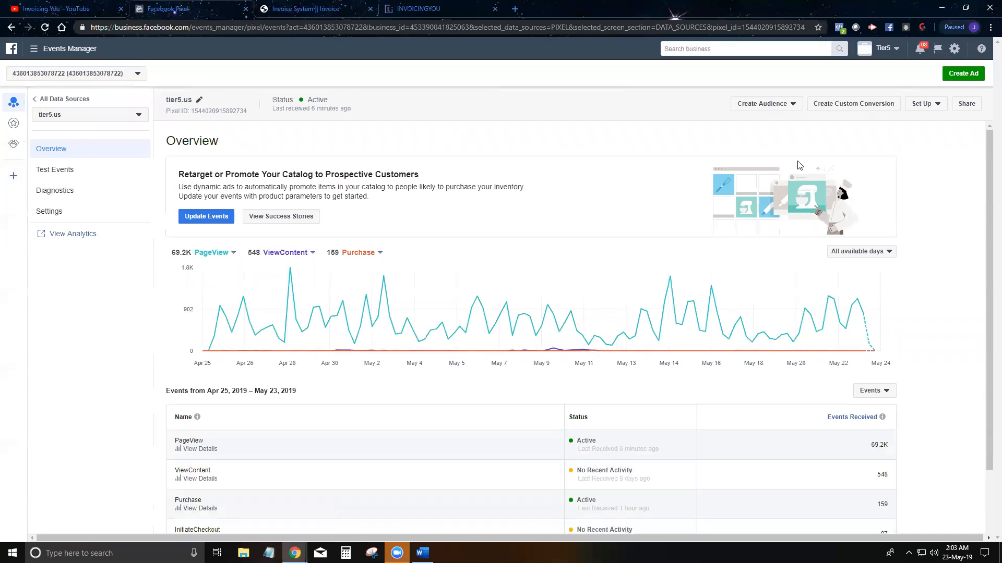
left_click(922, 104)
left_click(918, 120)
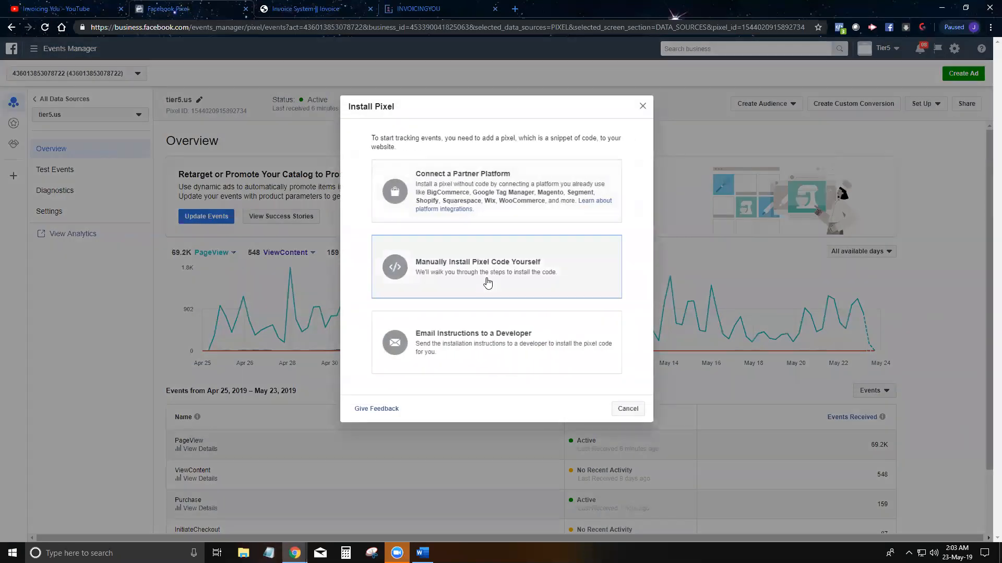
left_click(486, 282)
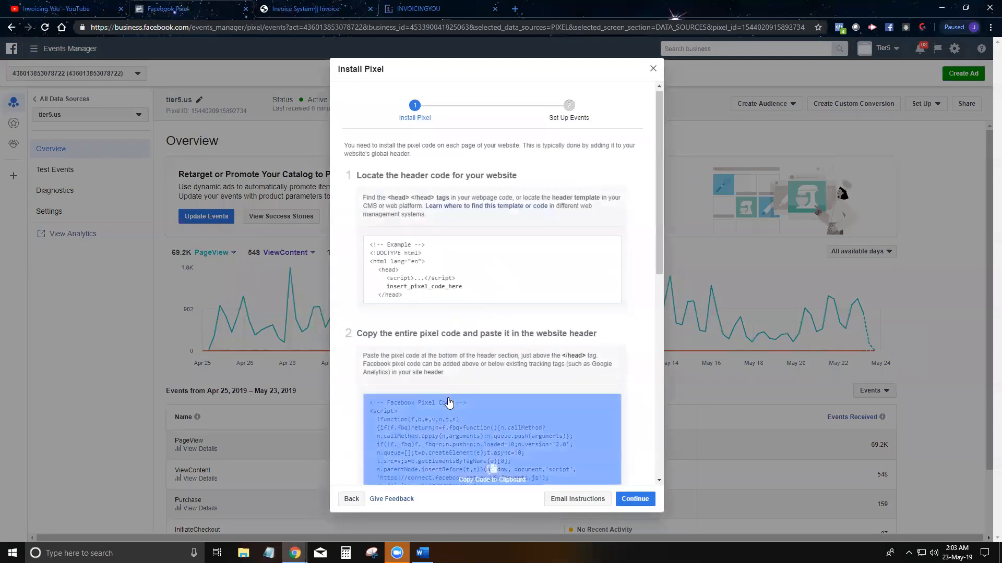
scroll(447, 405, "down", 1)
scroll(449, 385, "down", 2)
left_click(449, 277)
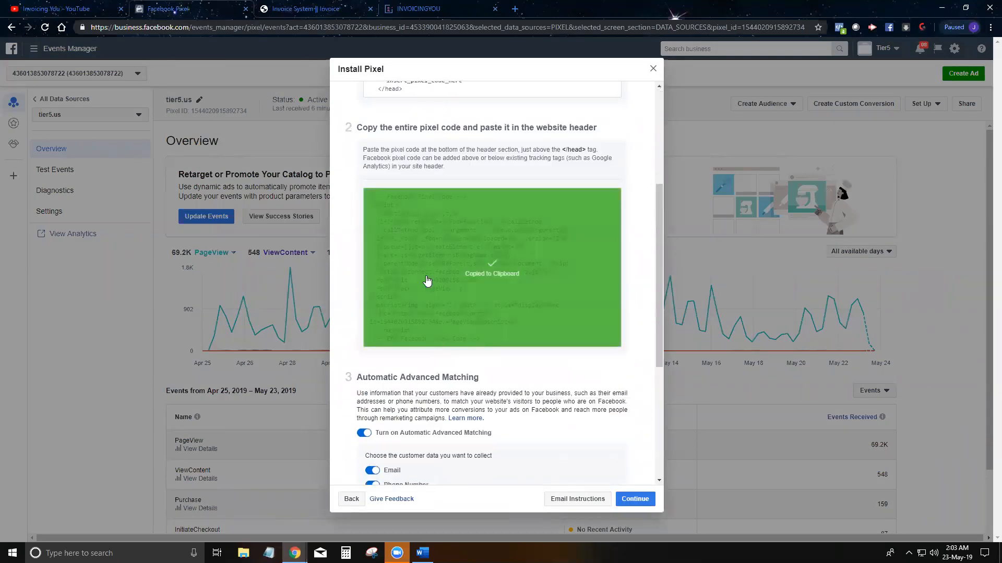
Step: Paste the copied pixel code into the invoice's empty header-script box
left_click(302, 8)
left_click(313, 134)
key("ctrl+v")
scroll(354, 128, "up", 3)
scroll(343, 126, "down", 3)
scroll(342, 126, "up", 3)
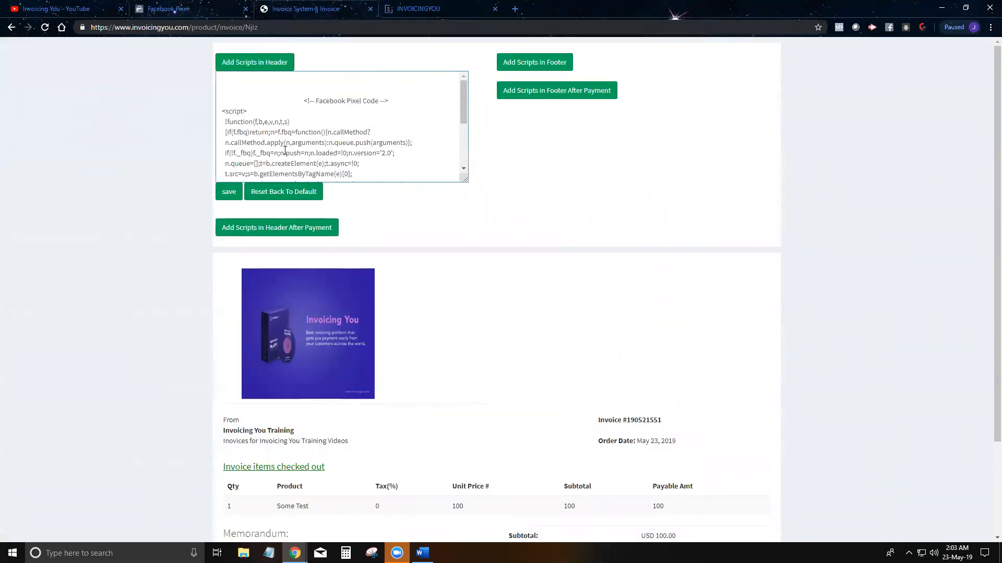
Step: Save the header pixel code and paste the same code into the after-payment header box
left_click(228, 192)
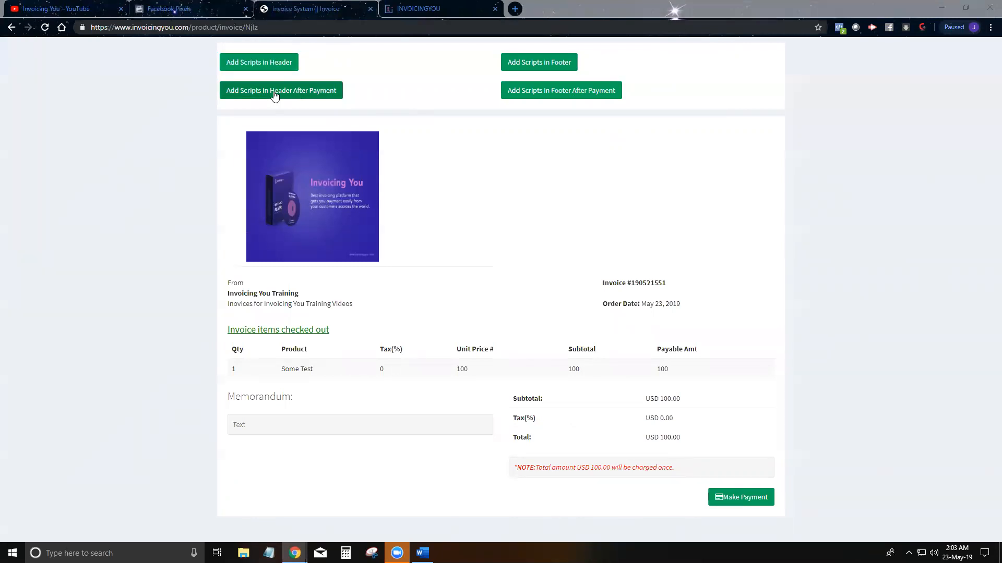
key("ctrl+v")
scroll(338, 149, "up", 5)
scroll(338, 149, "down", 5)
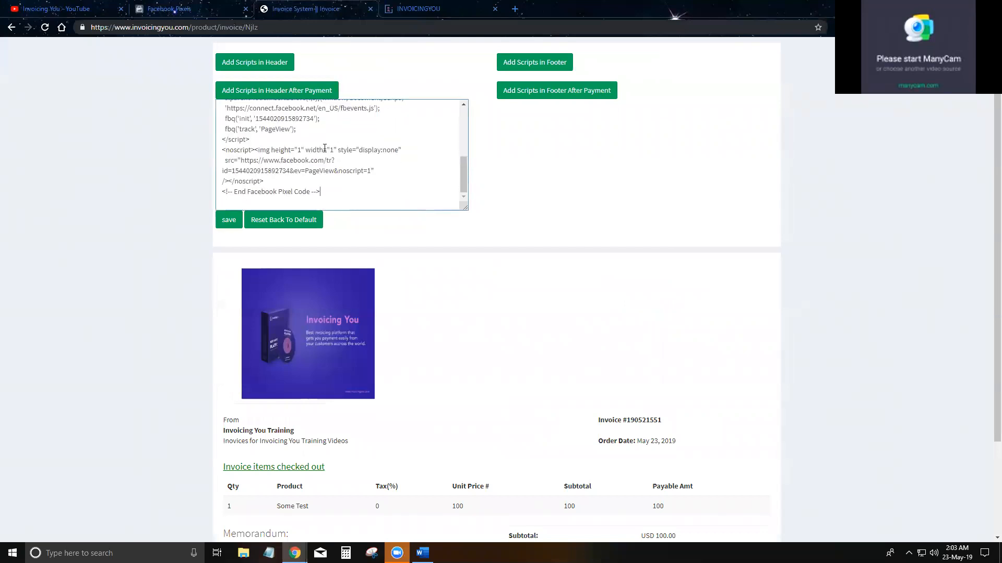
left_click(203, 10)
Step: Continue past pixel installation, choose Manually Install Event Code, and expand the Purchase event
scroll(579, 486, "down", 4)
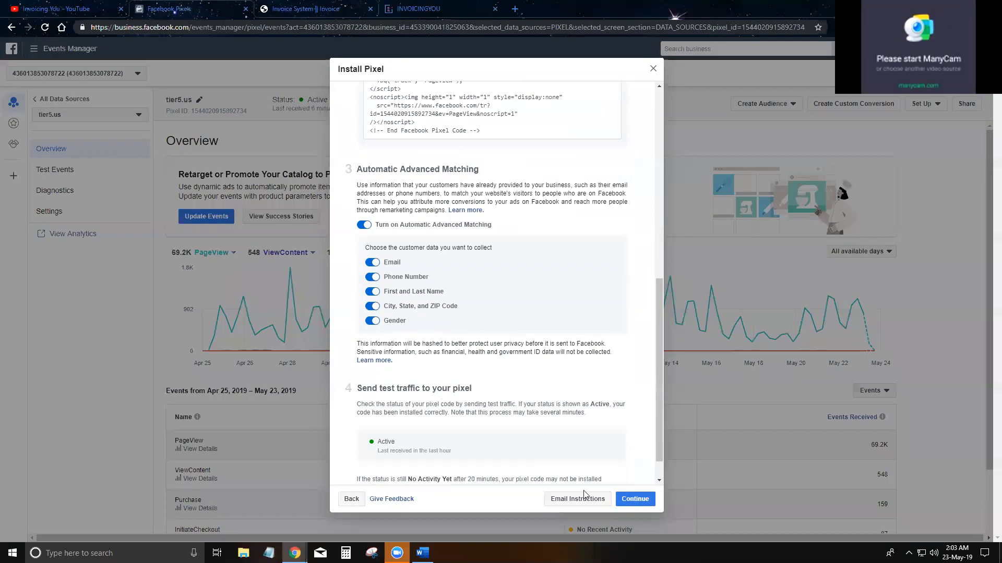
left_click(634, 499)
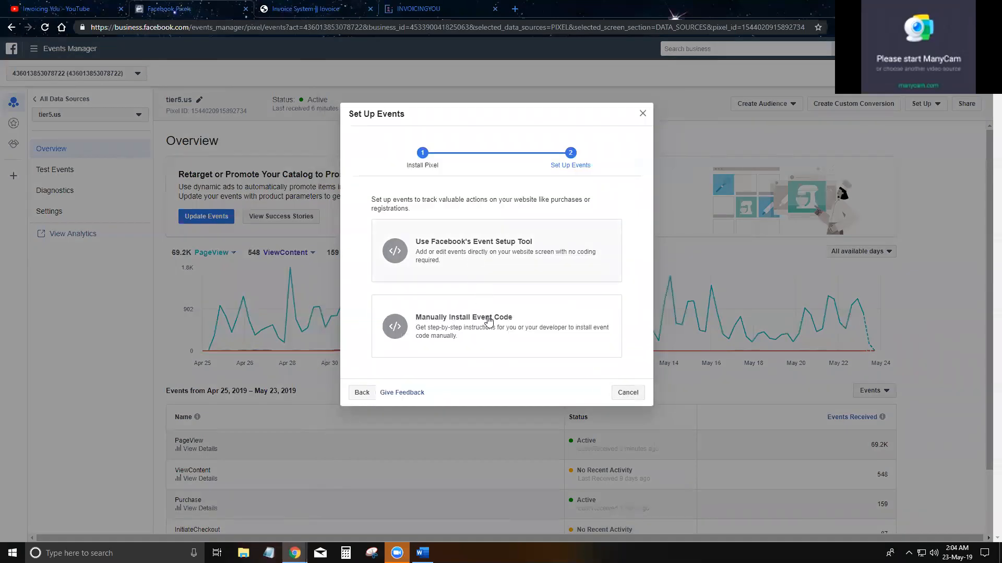
left_click(489, 321)
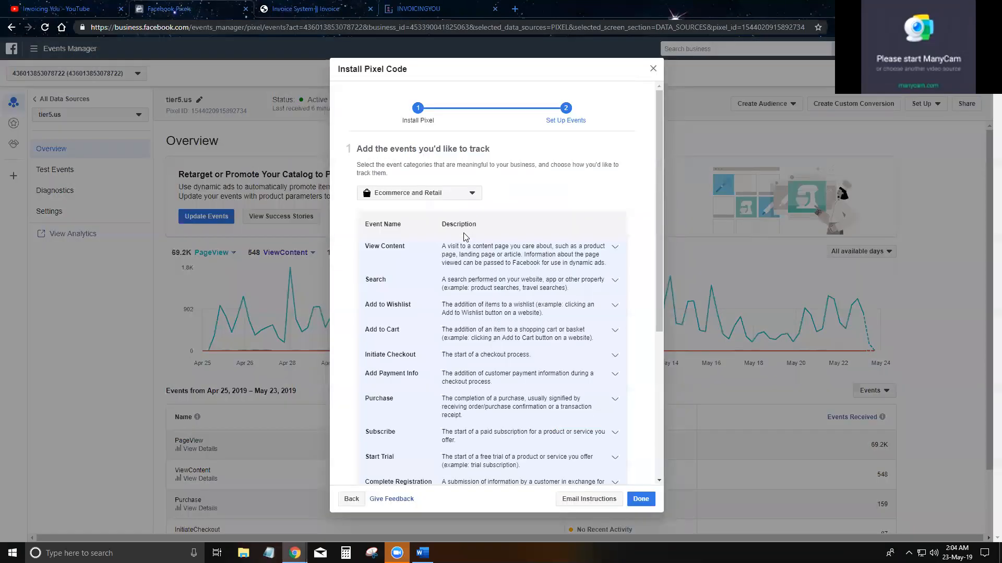
left_click(472, 407)
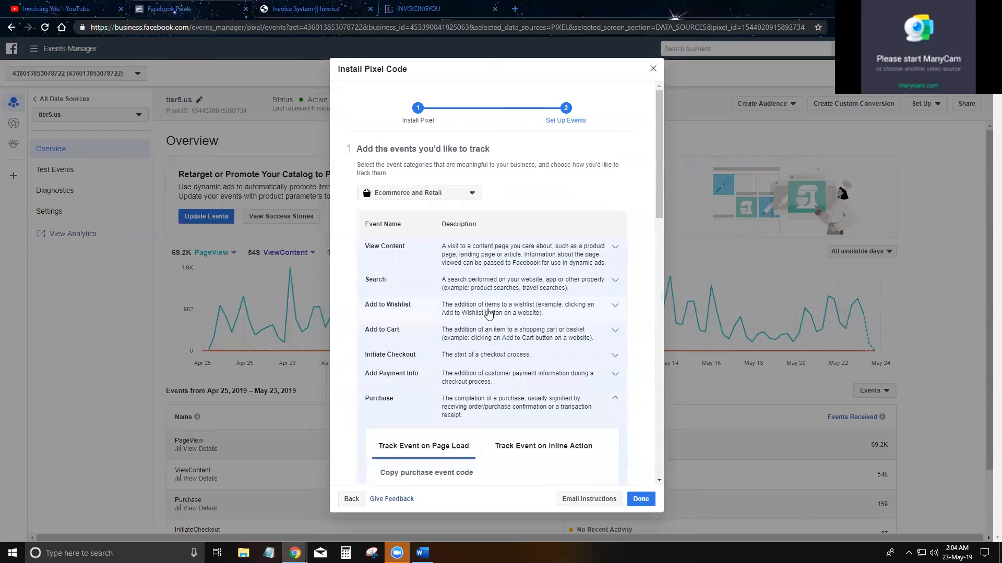
scroll(489, 311, "down", 6)
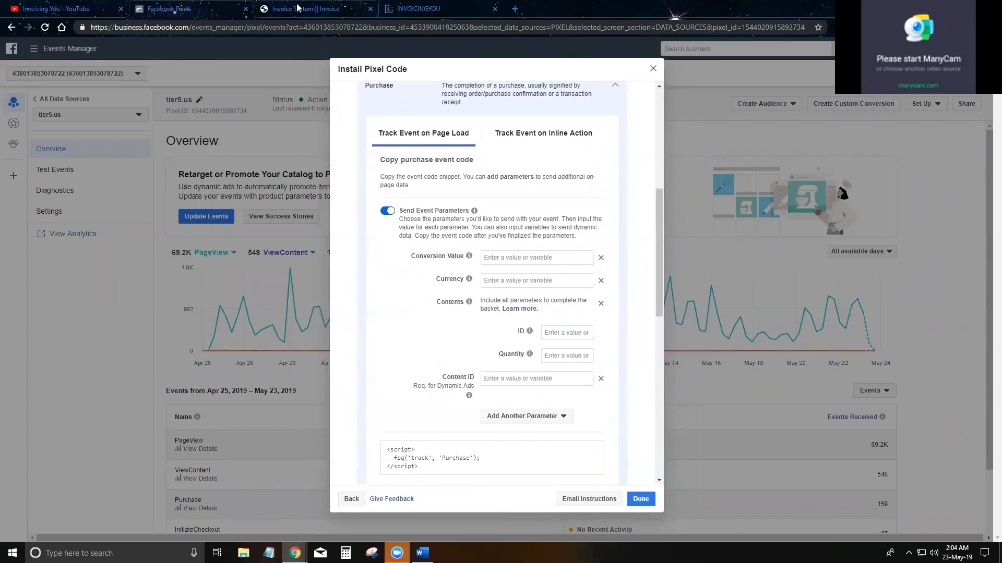
left_click(297, 8)
scroll(573, 297, "down", 3)
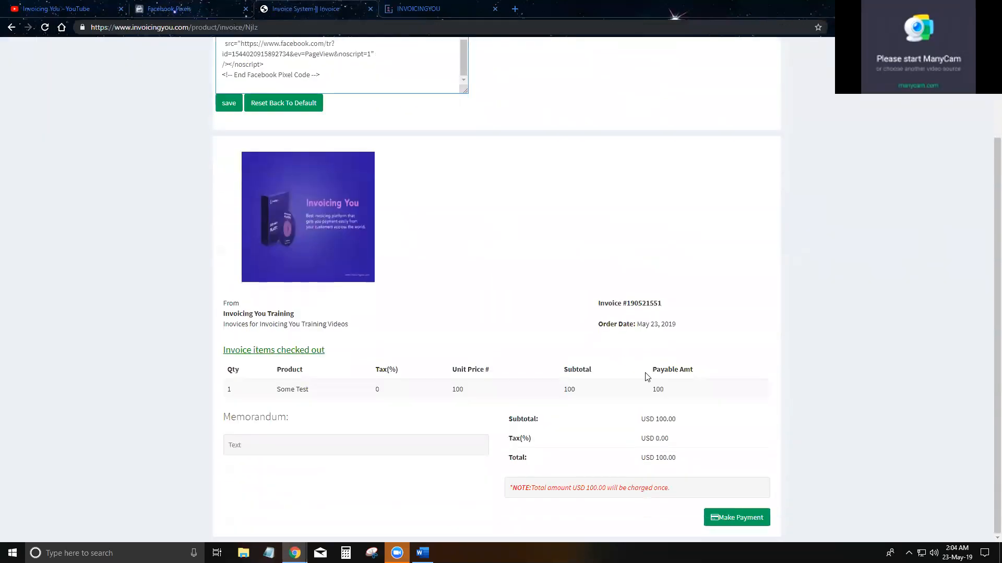
left_click(172, 9)
Step: Set the Purchase event value to 100 and currency to USD, then copy its code
left_click(506, 256)
type("100")
key("Tab")
key("Tab")
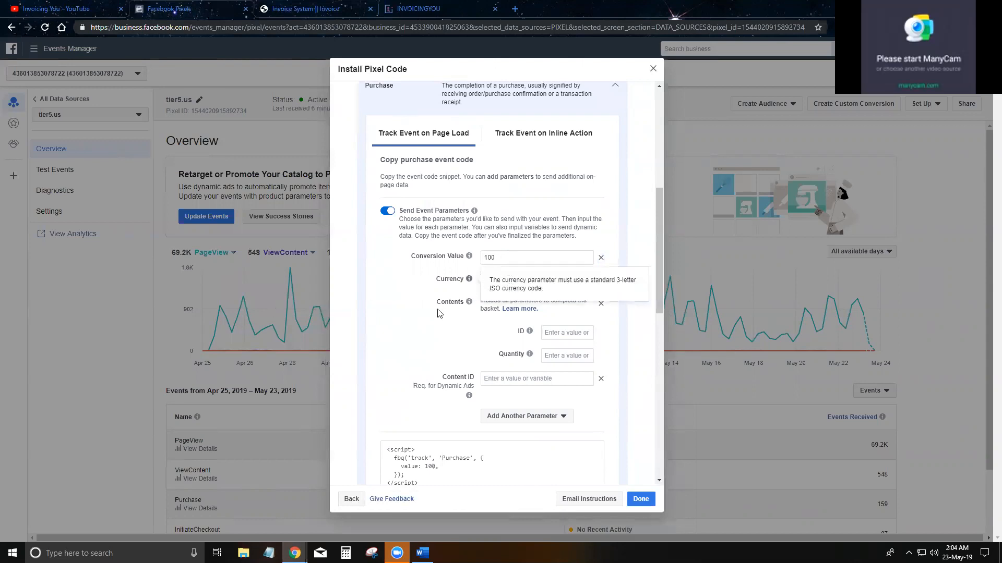
left_click(516, 282)
type("USD")
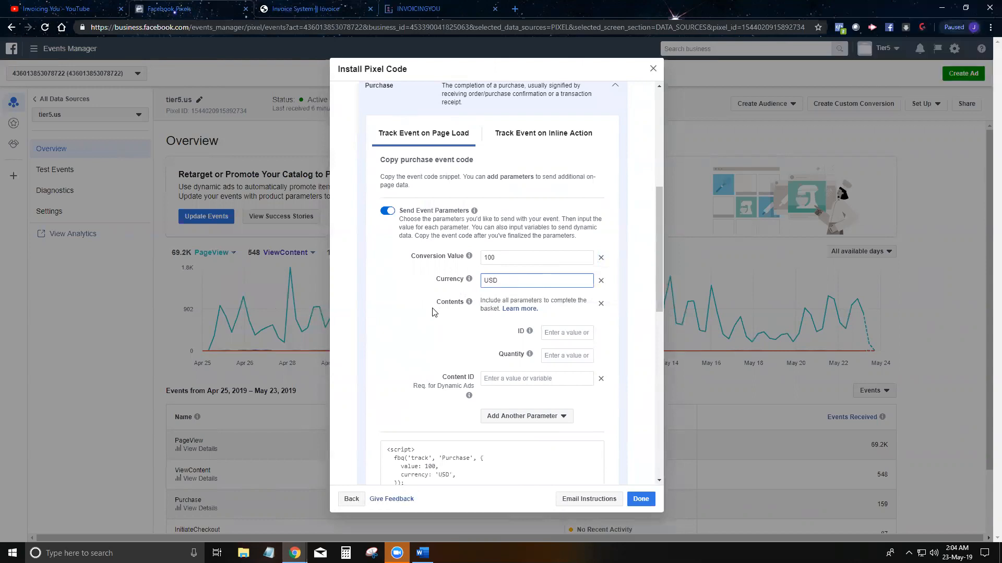
scroll(432, 312, "down", 2)
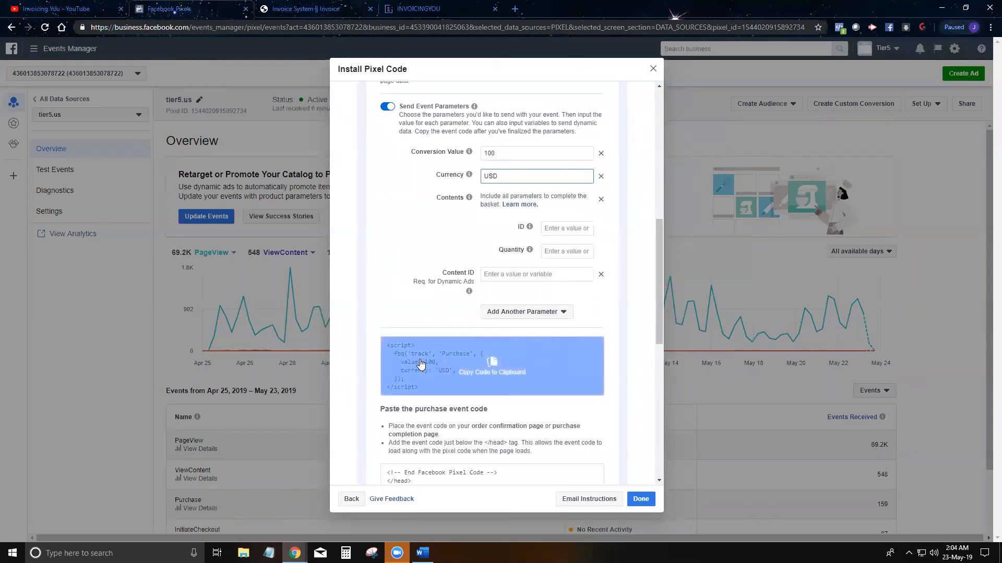
left_click(477, 377)
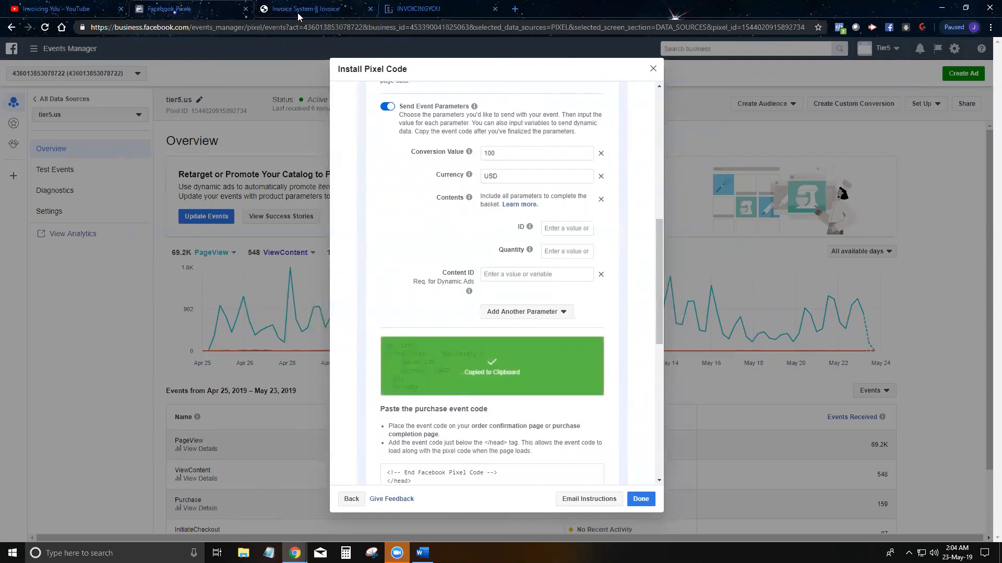
left_click(297, 13)
scroll(372, 141, "up", 2)
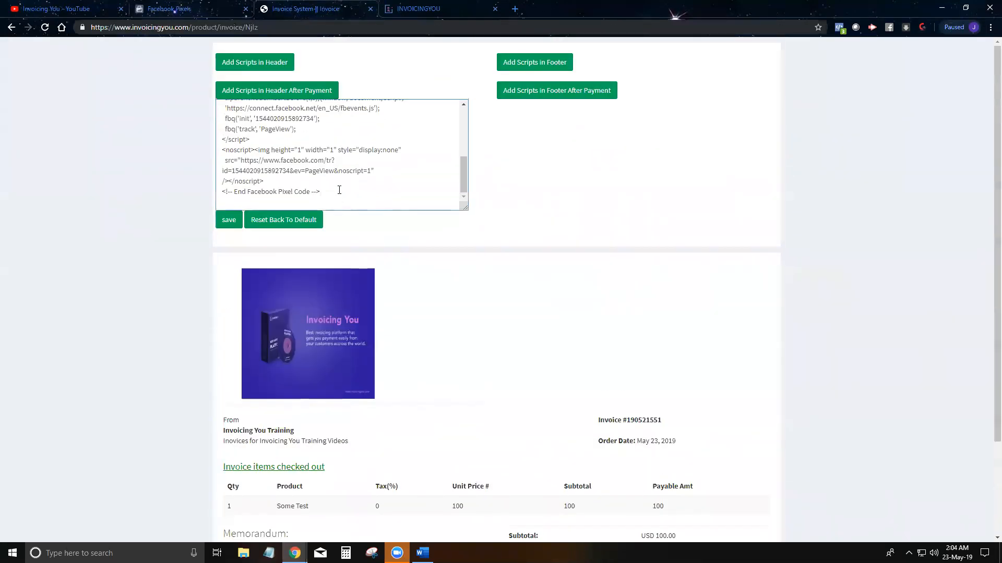
Step: Paste the Purchase fbq snippet on a new line after the pixel code and save
key("Return")
key("ctrl+v")
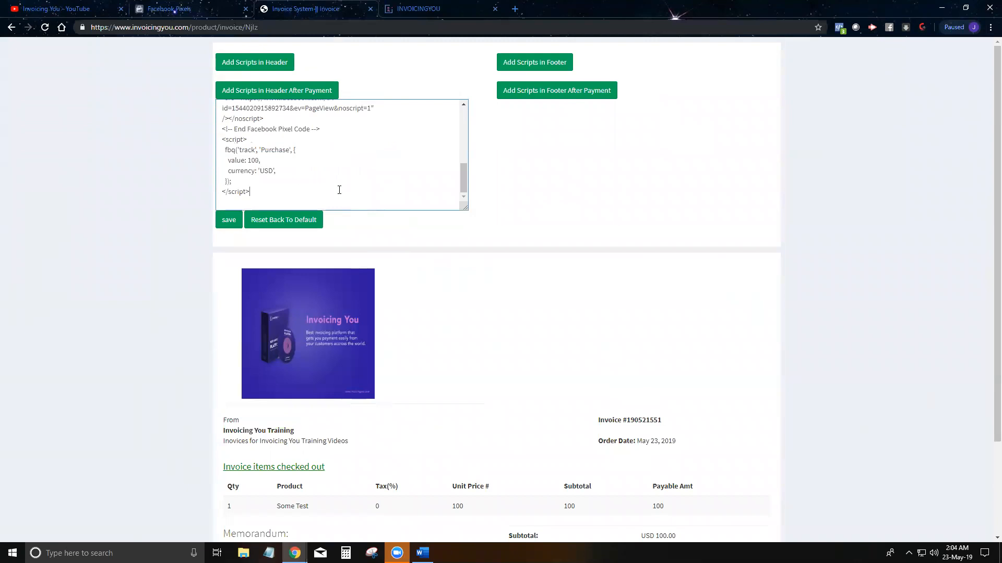
scroll(337, 189, "up", 5)
scroll(263, 157, "down", 5)
scroll(306, 139, "up", 3)
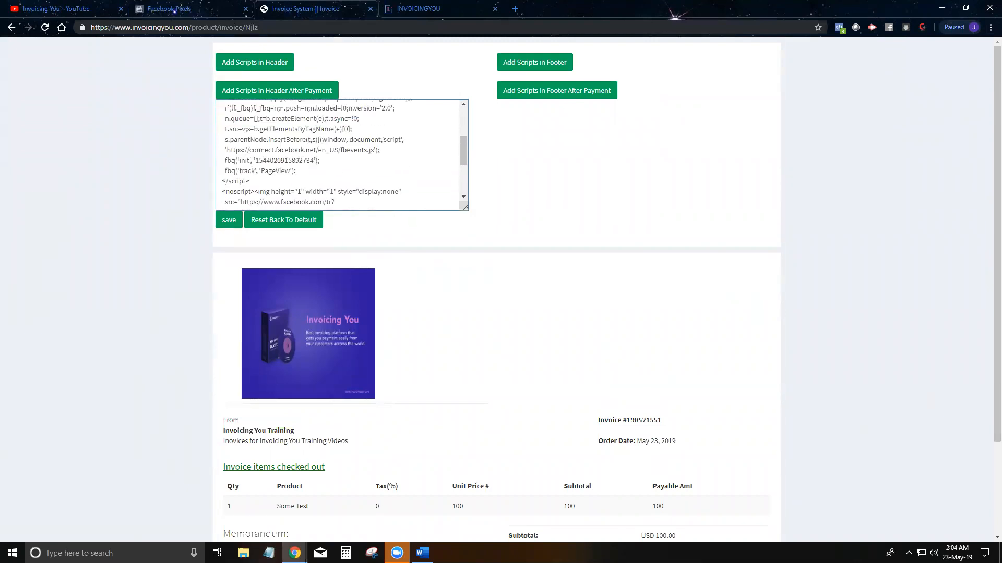
scroll(287, 160, "up", 3)
scroll(312, 167, "down", 8)
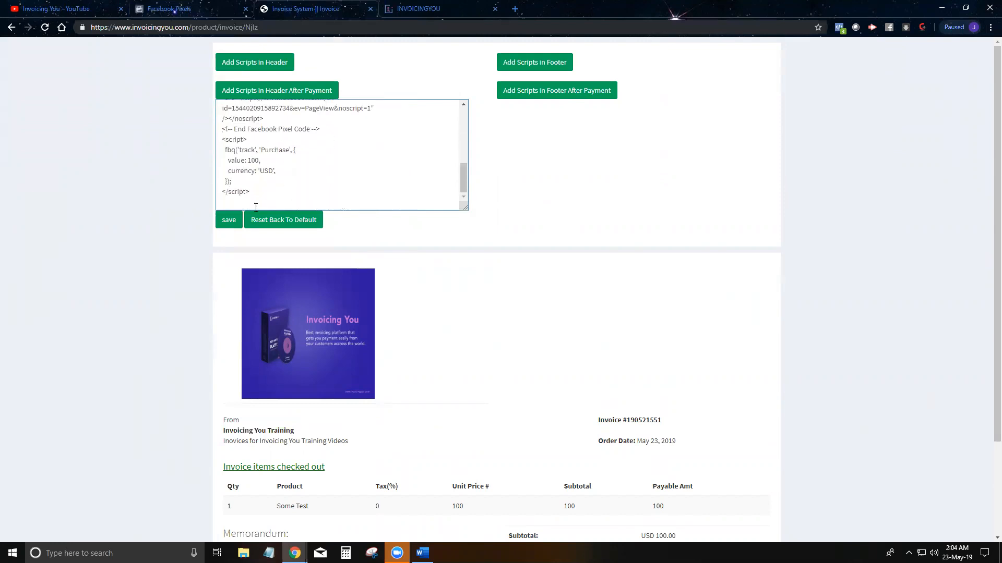
left_click(230, 221)
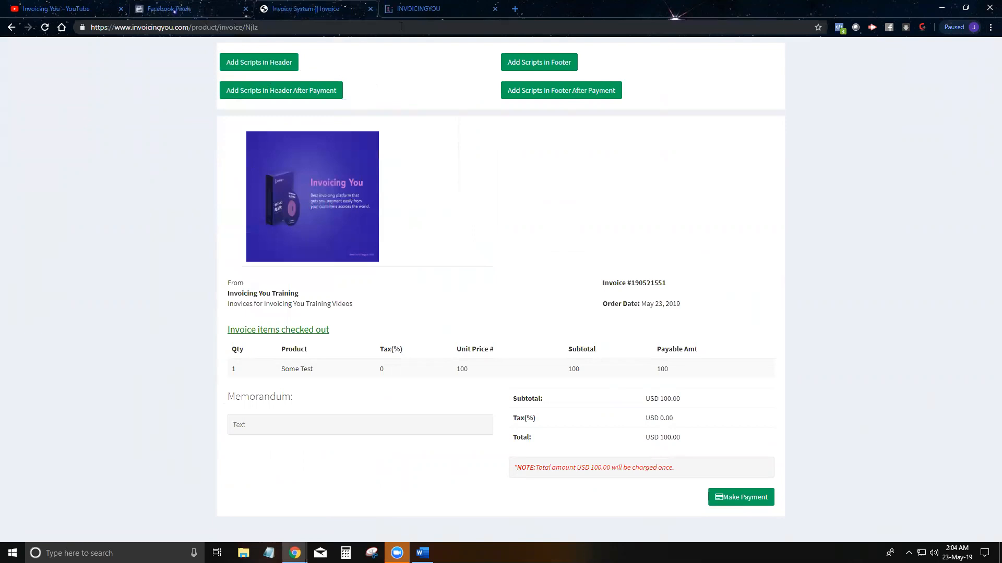
Step: Reload the customer invoice page and confirm Pixel Helper shows a PageView event
left_click(425, 12)
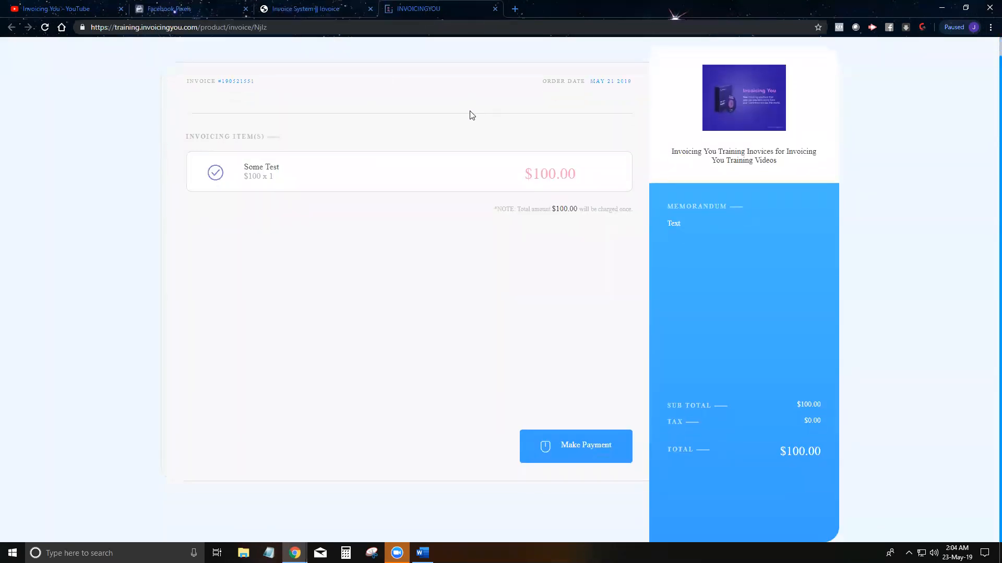
left_click(45, 27)
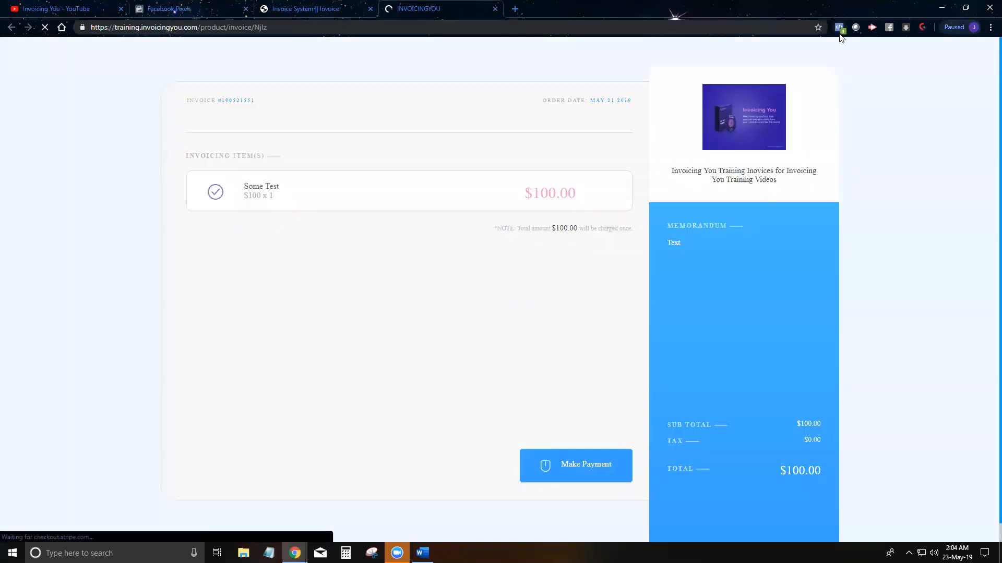
left_click(839, 28)
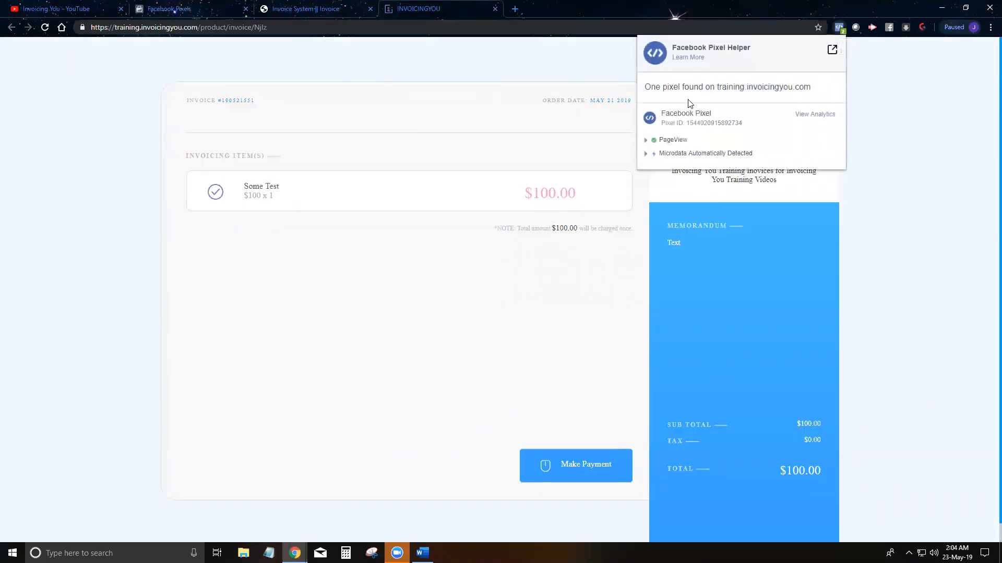
left_click(646, 141)
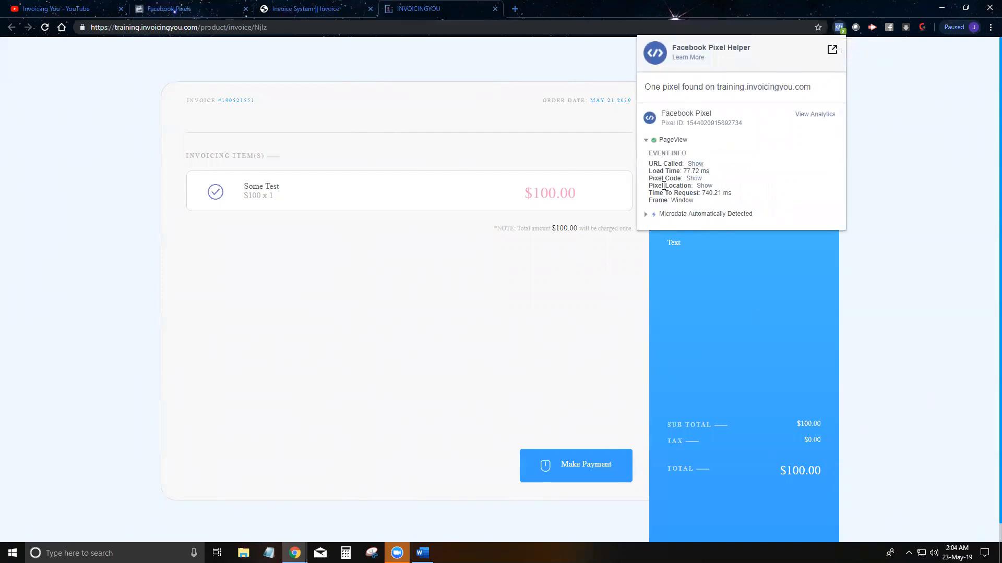
left_click(522, 251)
Step: Pay the US$100.00 invoice using the customer's e-mail and a test card number
scroll(574, 438, "down", 1)
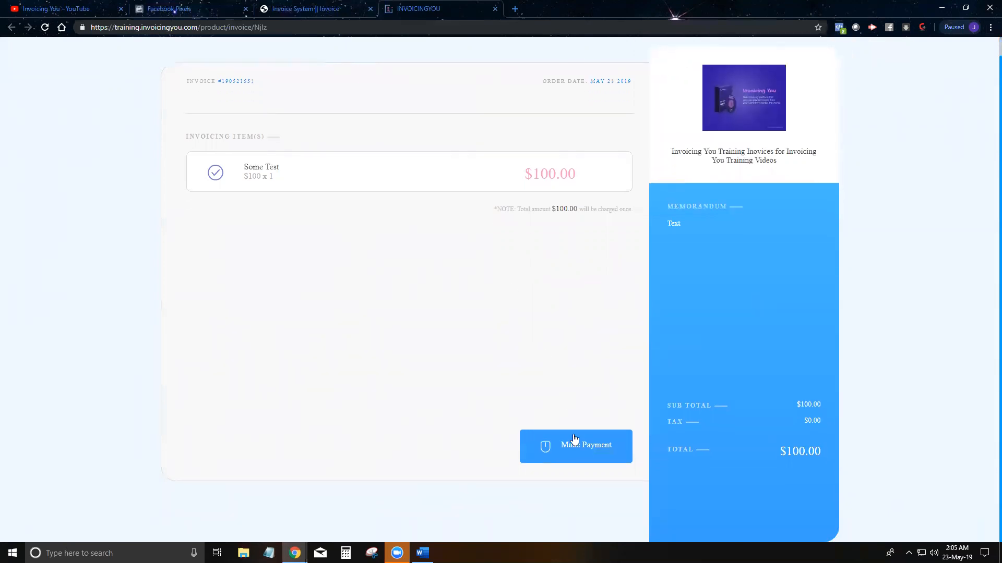
left_click(576, 452)
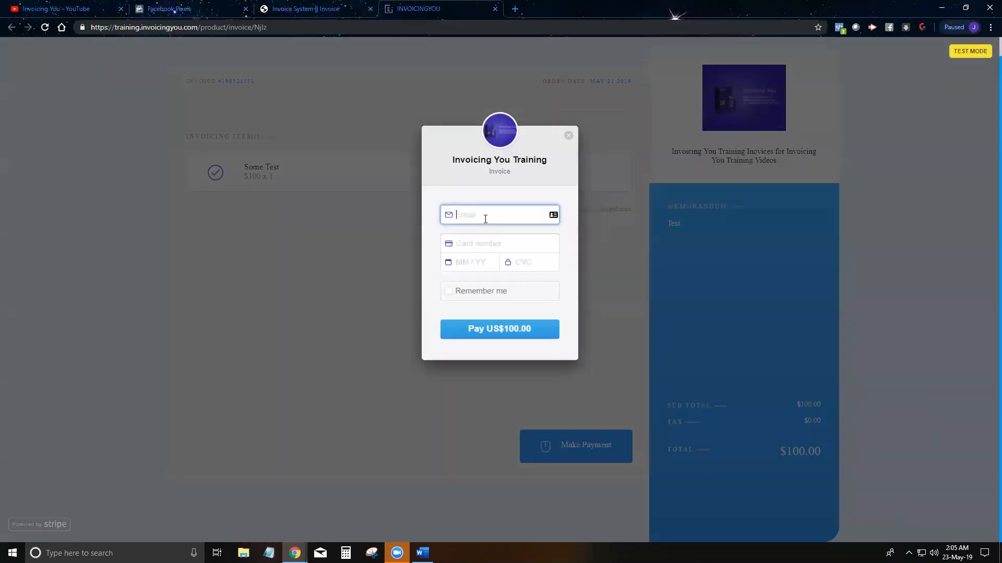
key("Tab")
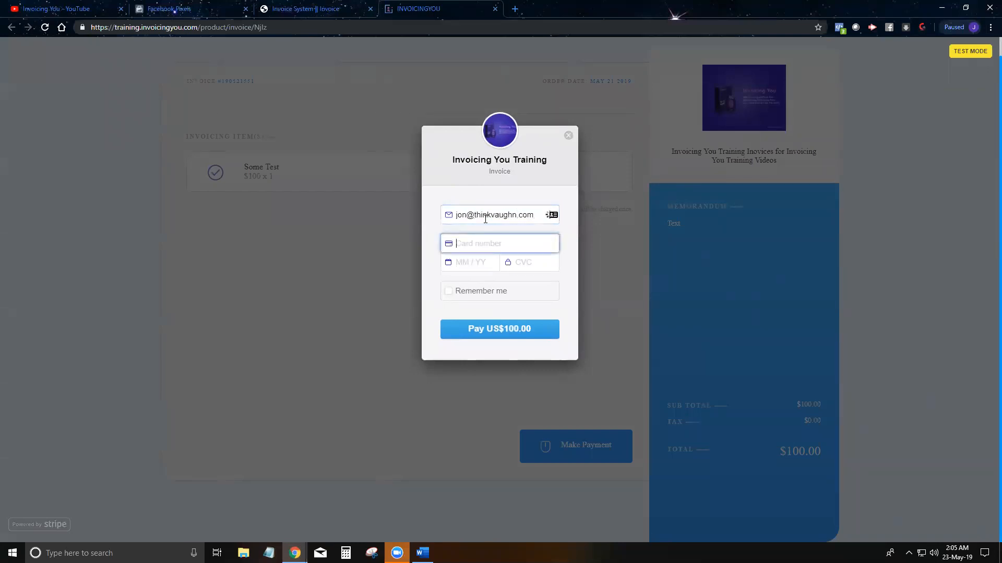
type("4242 4242 4242 4242")
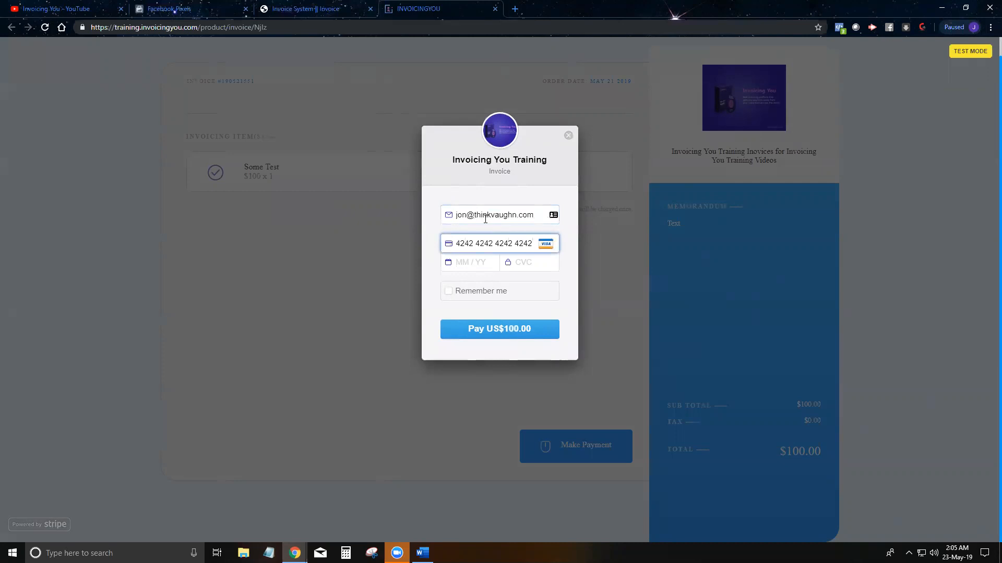
type("11 / 21")
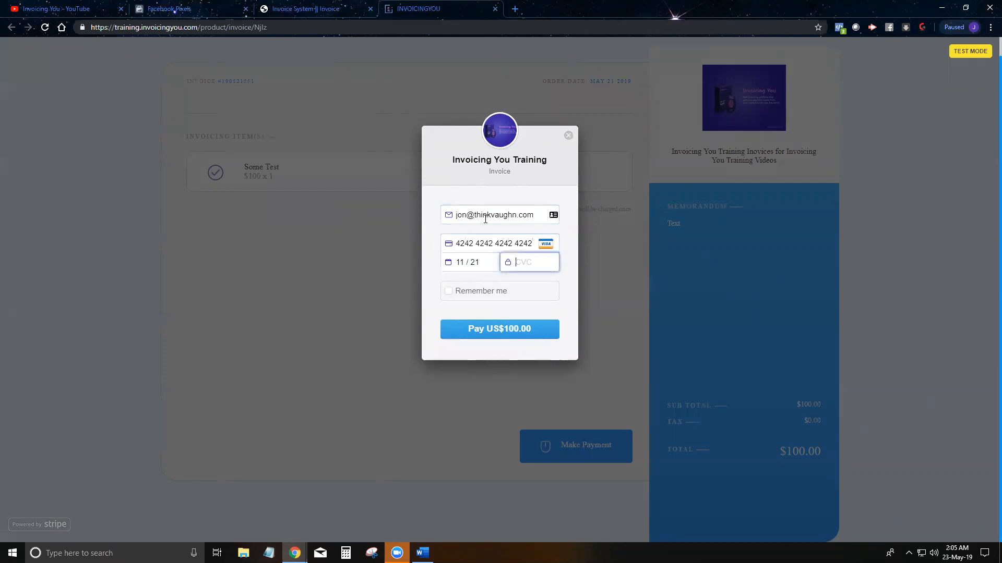
left_click(486, 336)
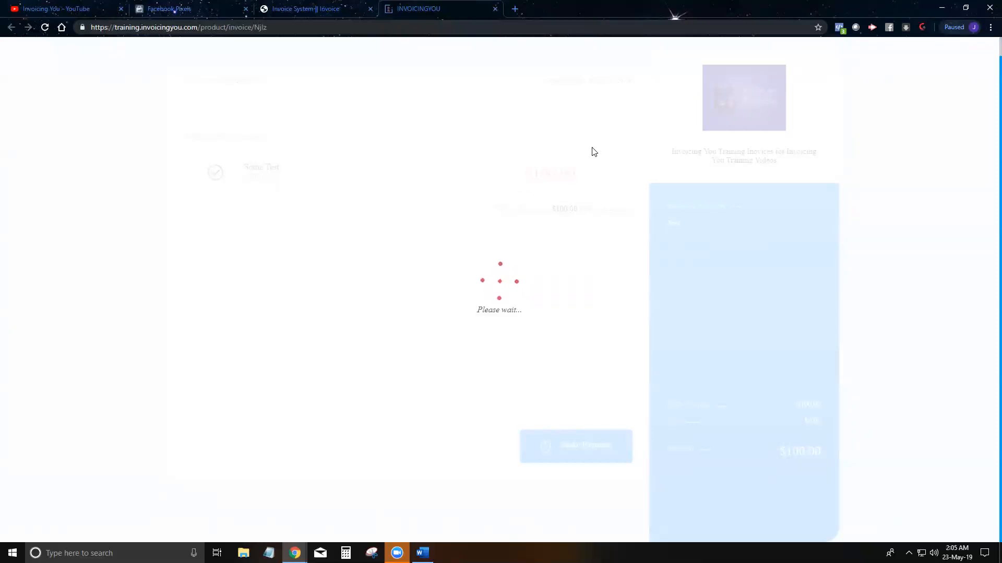
Step: Check in Pixel Helper that the paid invoice fired Purchase (100 USD) and PageView events
left_click(836, 26)
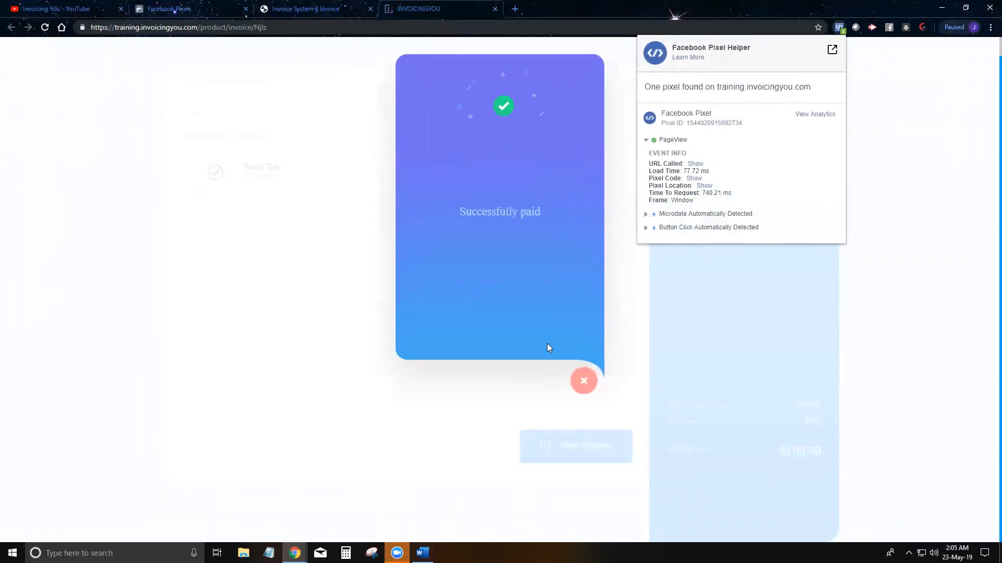
left_click(583, 384)
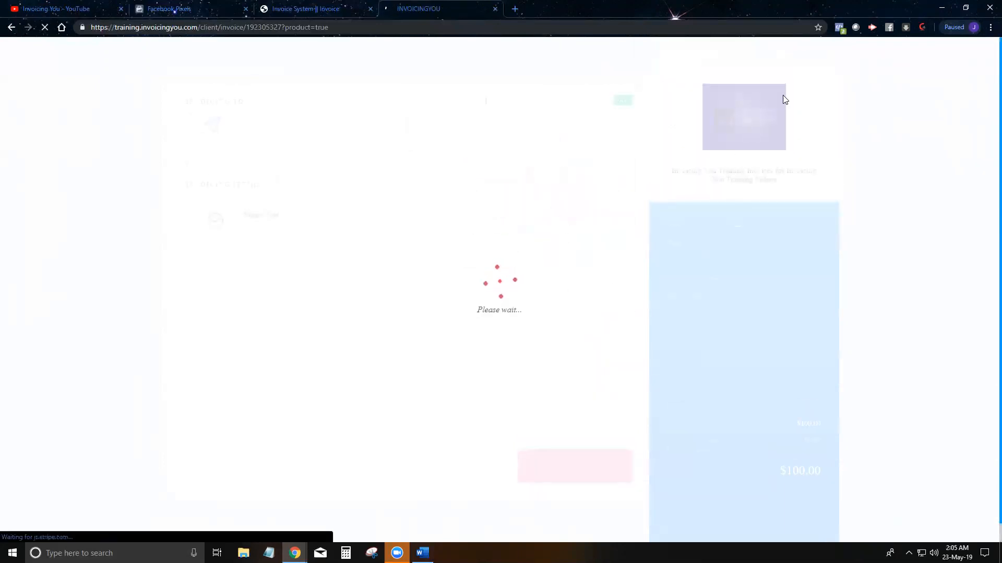
left_click(839, 27)
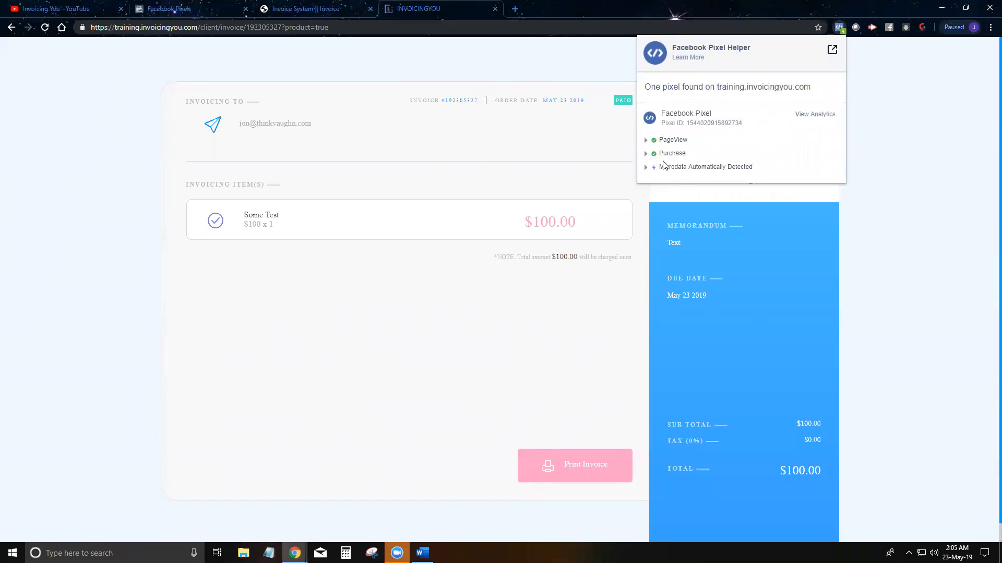
left_click(646, 153)
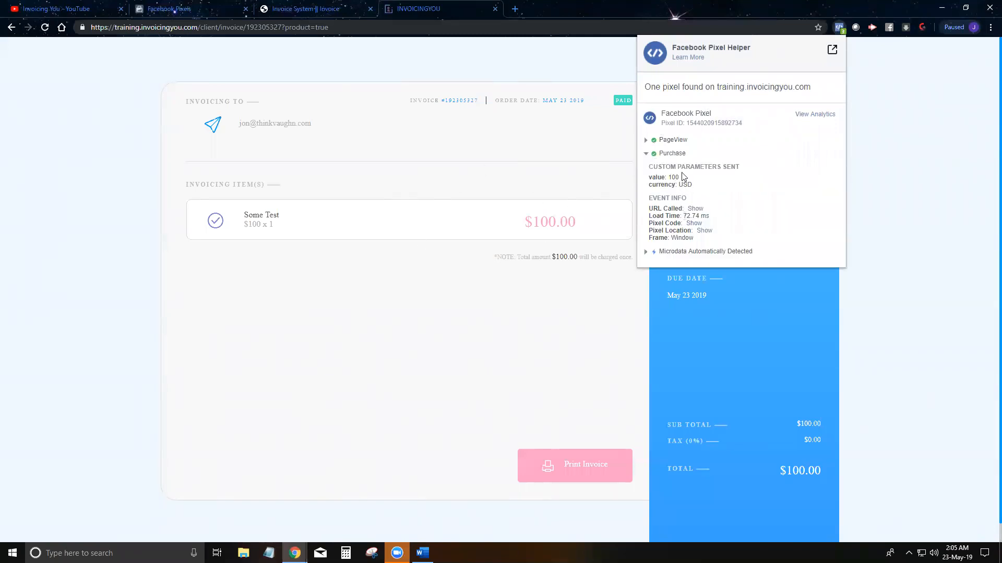
left_click(647, 140)
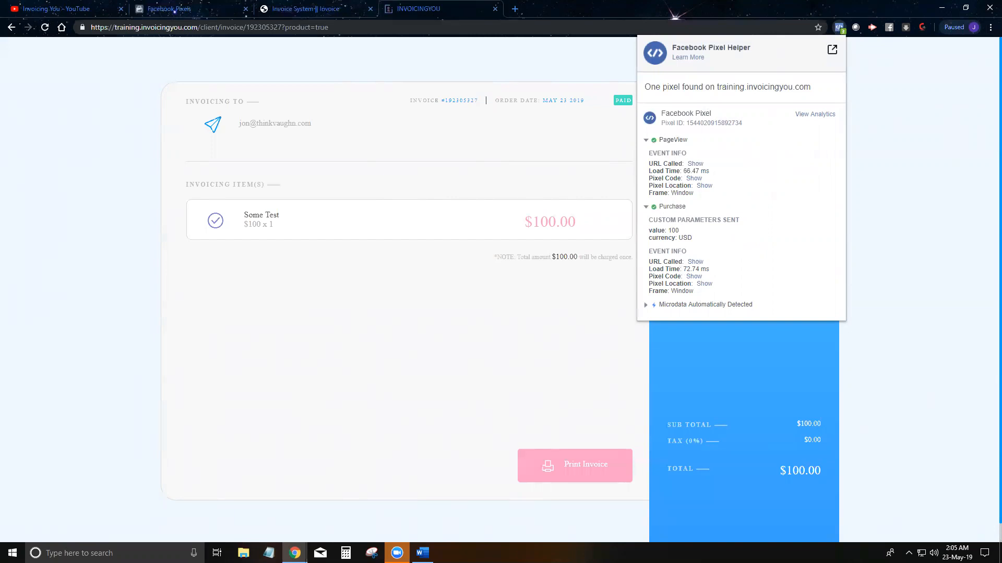
left_click(299, 13)
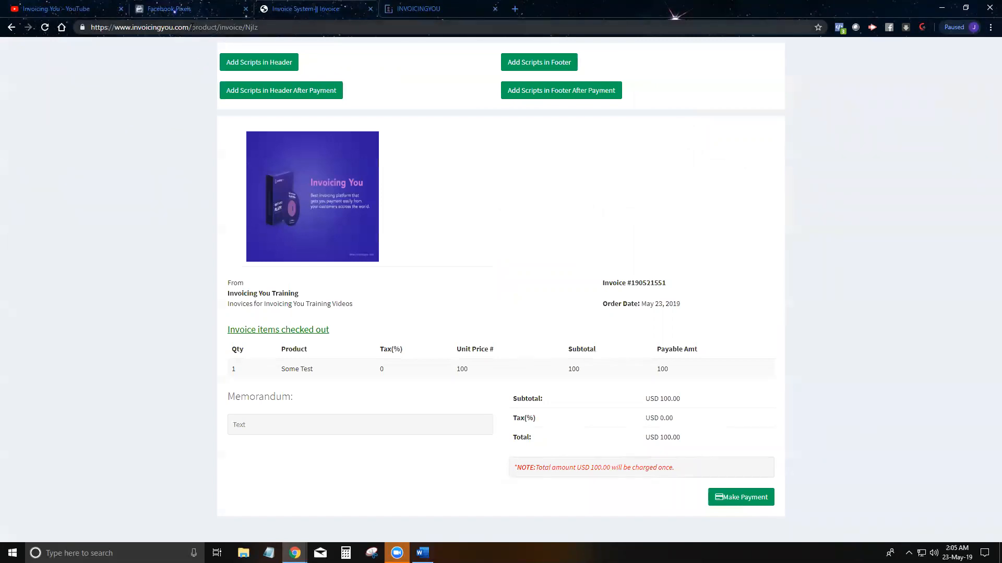
Step: Return to the Invoicing You home page and reopen Test Product's invoice details from Products List
left_click(10, 29)
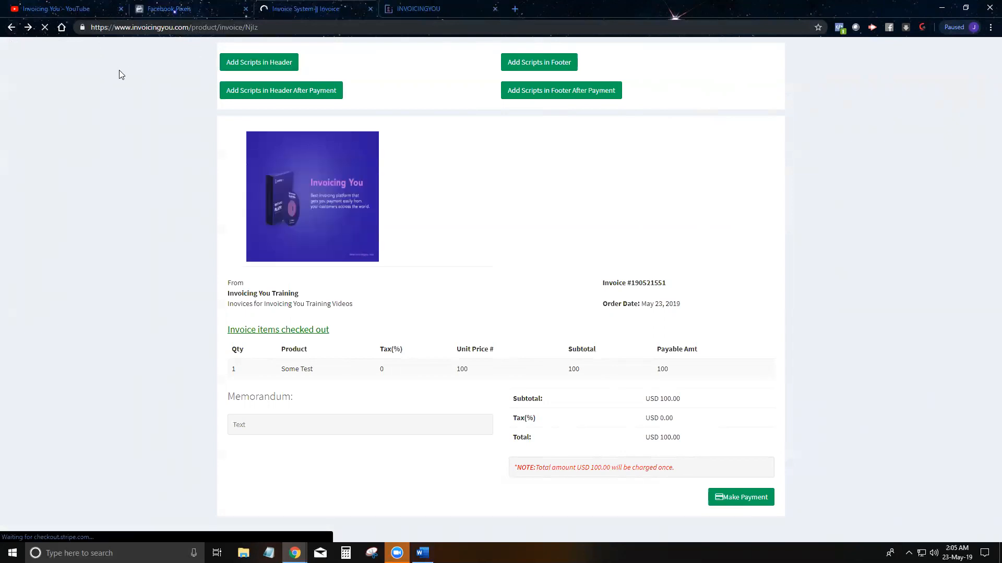
left_click_drag(191, 27, 374, 54)
key("BackSpace")
key("Return")
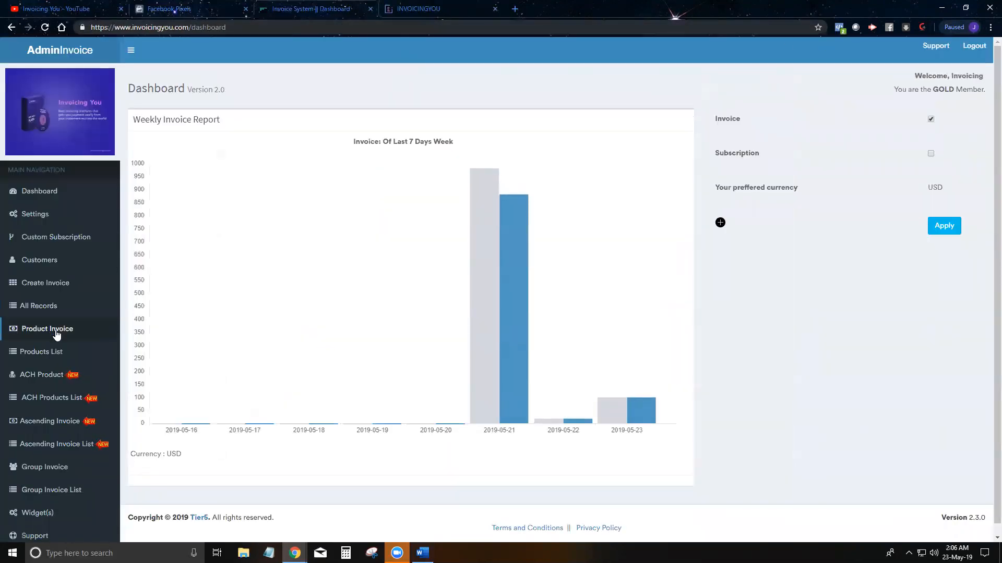
left_click(41, 333)
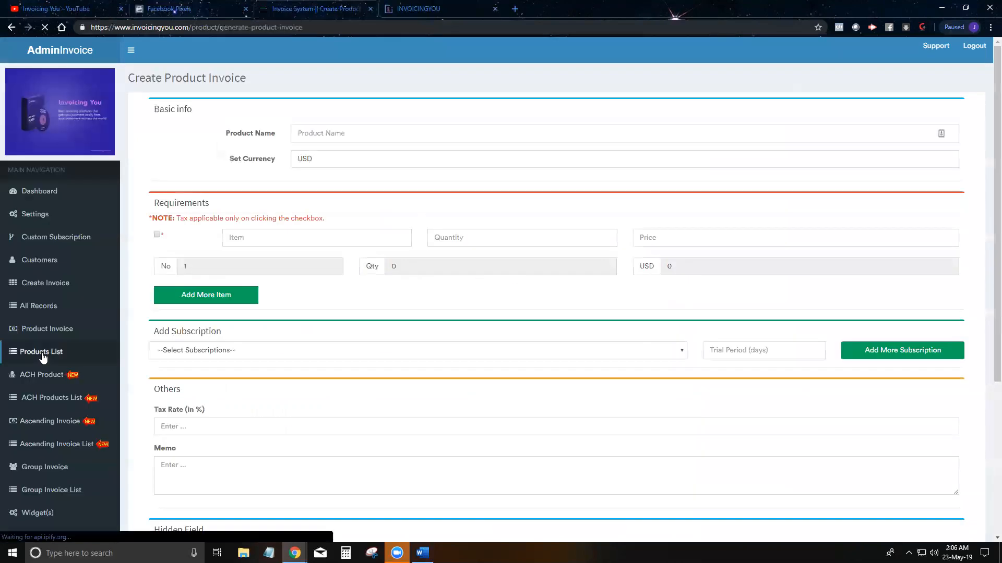
left_click(42, 353)
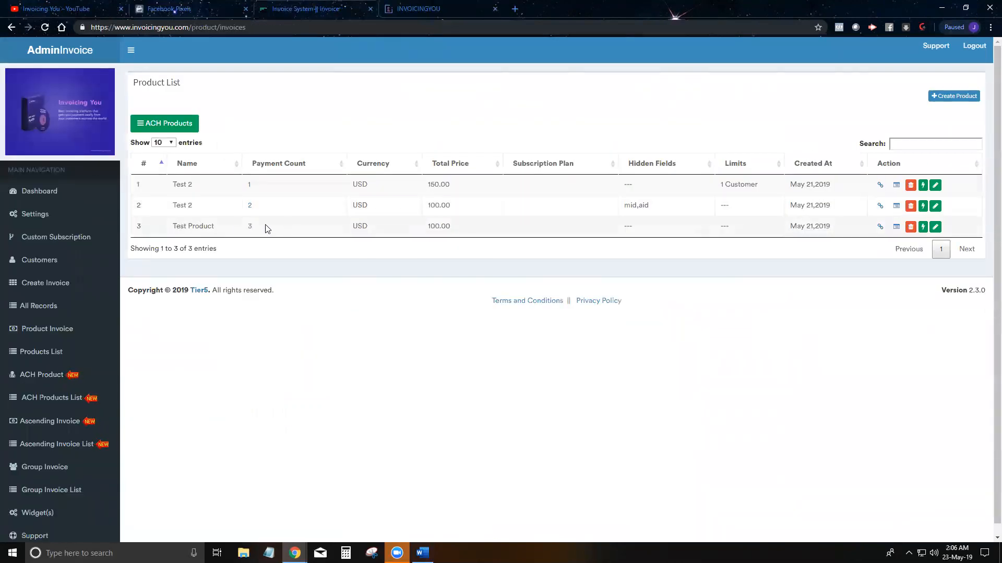
left_click(896, 228)
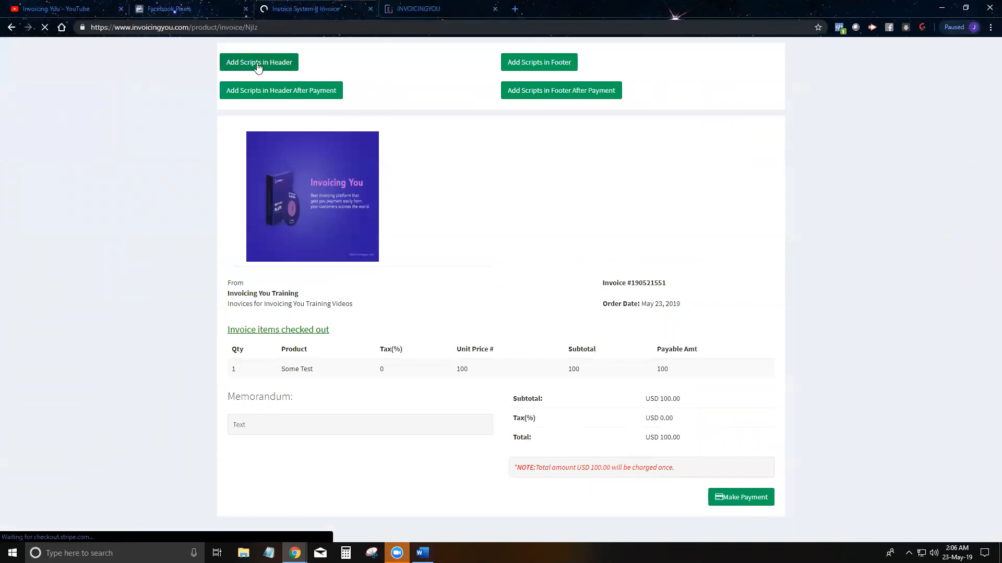
Step: Show the header script and review the saved Facebook Pixel code
left_click(259, 68)
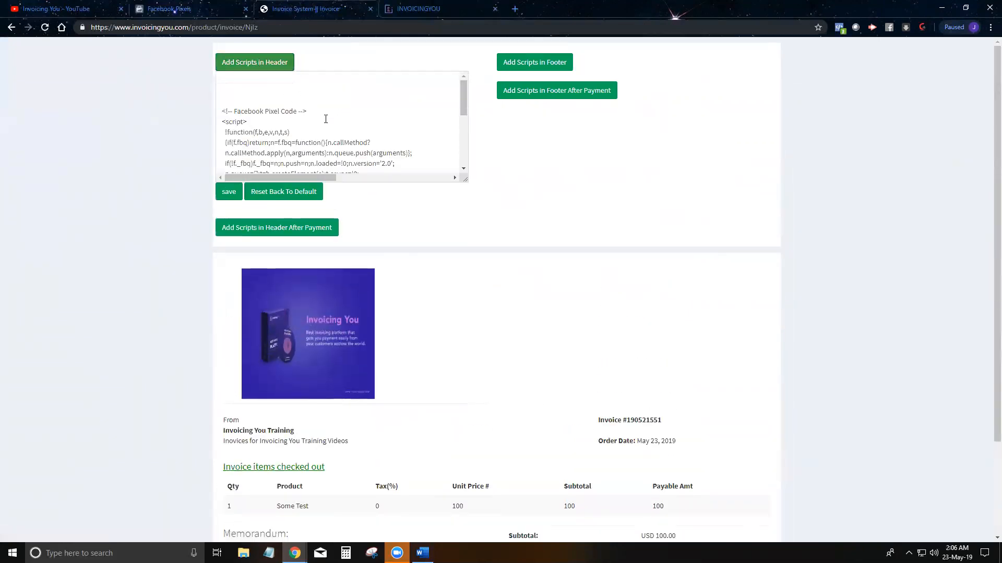
scroll(337, 125, "down", 5)
scroll(339, 125, "up", 5)
scroll(387, 118, "down", 5)
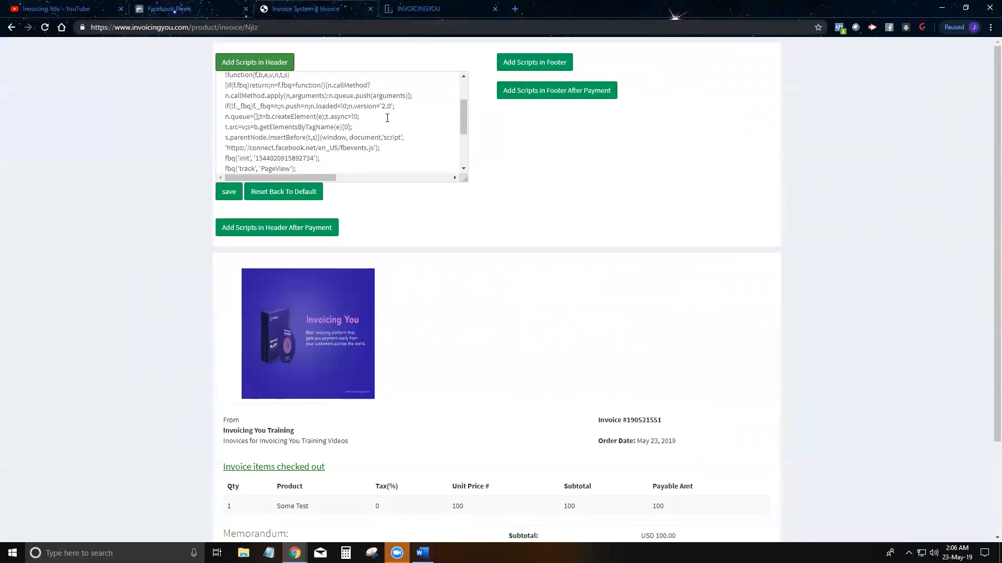
scroll(414, 147, "up", 5)
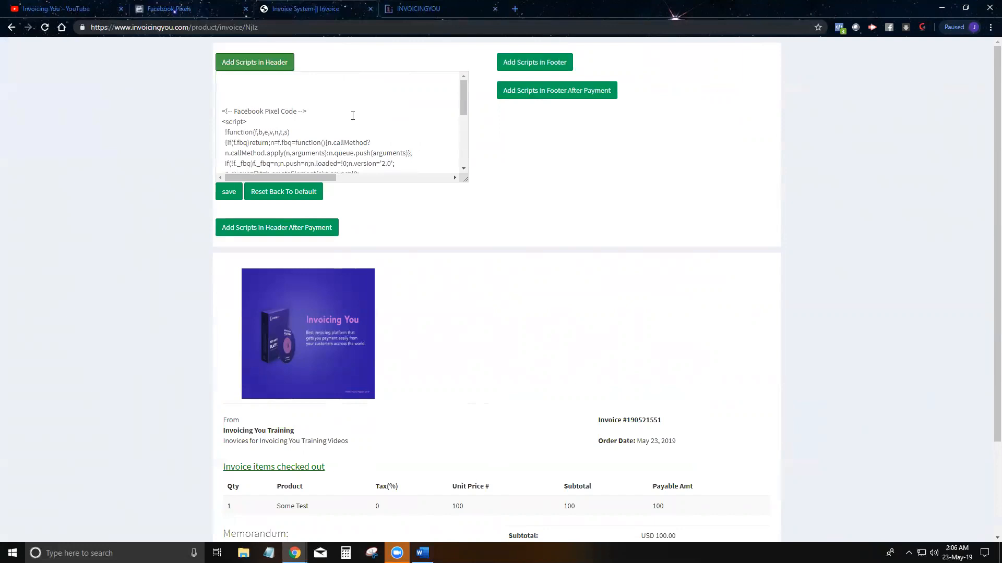
scroll(353, 116, "down", 5)
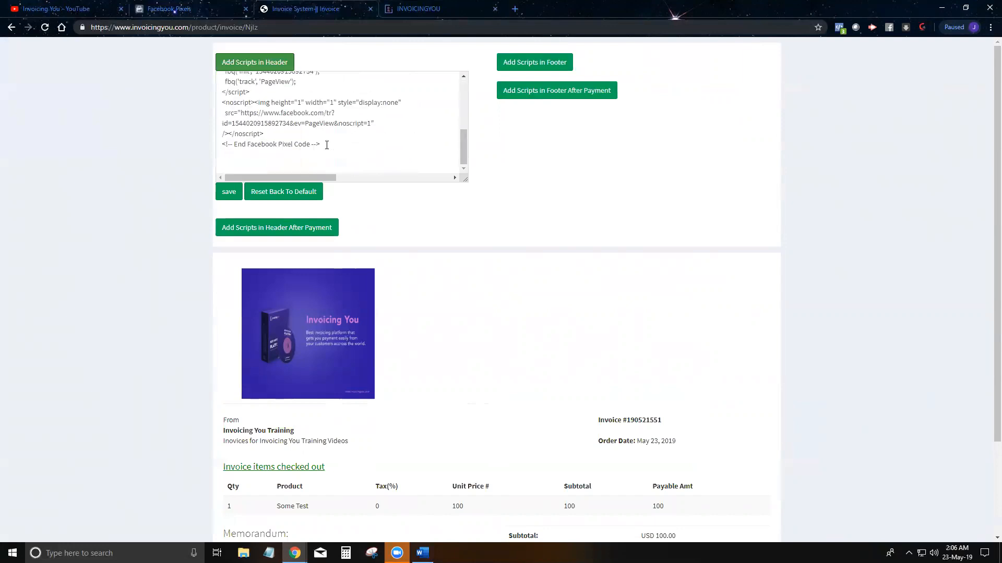
Step: Show the after-payment script and review the 100 USD Purchase event snippet
left_click(267, 229)
scroll(280, 273, "down", 10)
scroll(279, 292, "up", 3)
scroll(277, 291, "down", 3)
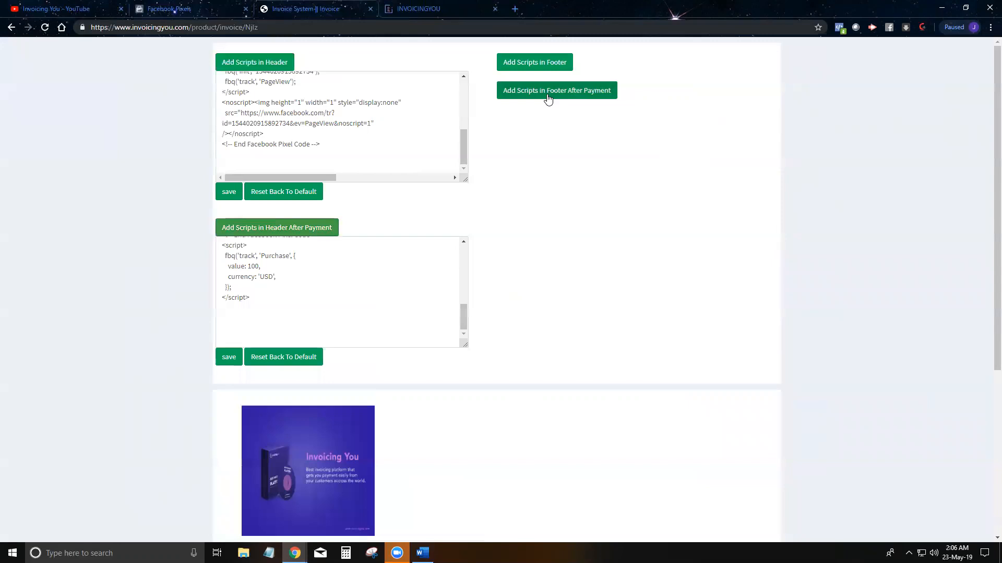
scroll(266, 130, "up", 3)
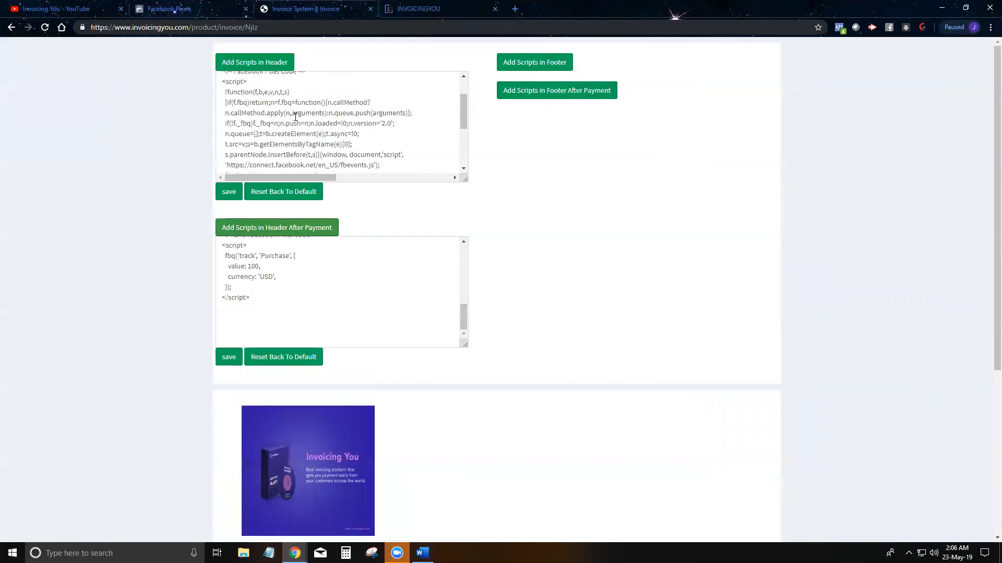
scroll(284, 105, "down", 3)
scroll(289, 108, "up", 5)
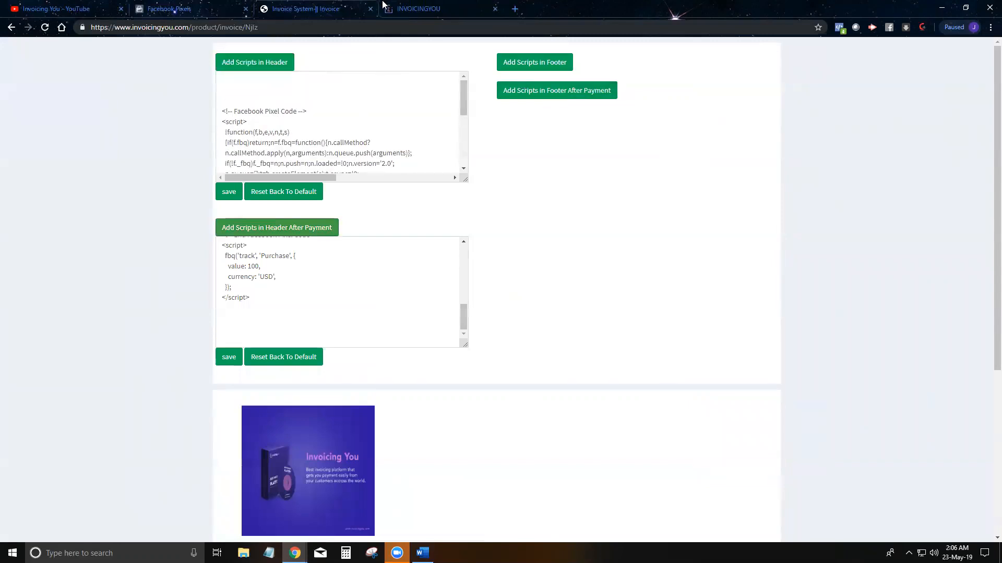
scroll(291, 151, "down", 5)
scroll(305, 269, "up", 8)
scroll(306, 268, "down", 5)
scroll(305, 267, "down", 3)
scroll(305, 268, "up", 8)
scroll(306, 269, "down", 6)
scroll(306, 269, "down", 2)
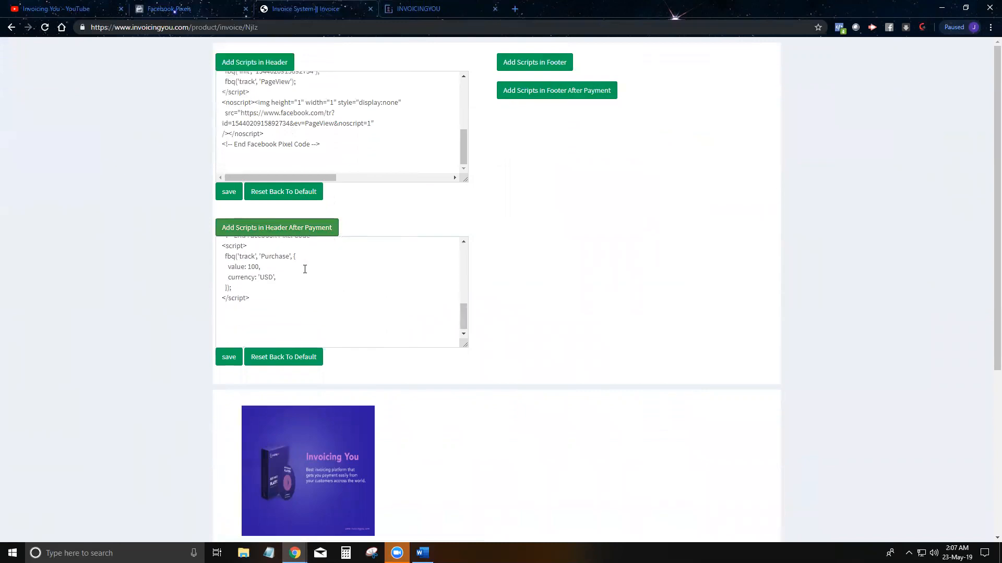
left_click_drag(268, 308, 223, 249)
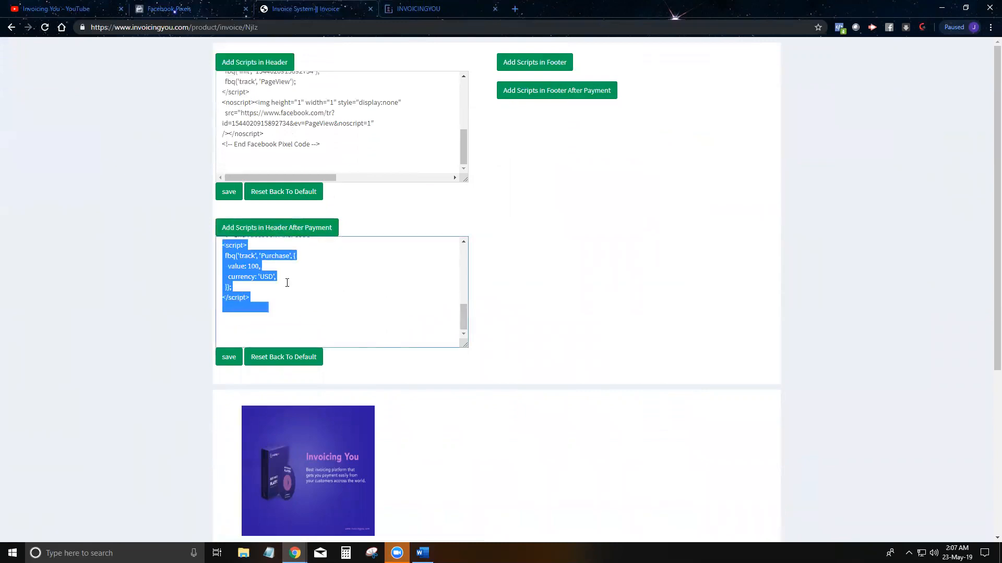
scroll(284, 292, "up", 2)
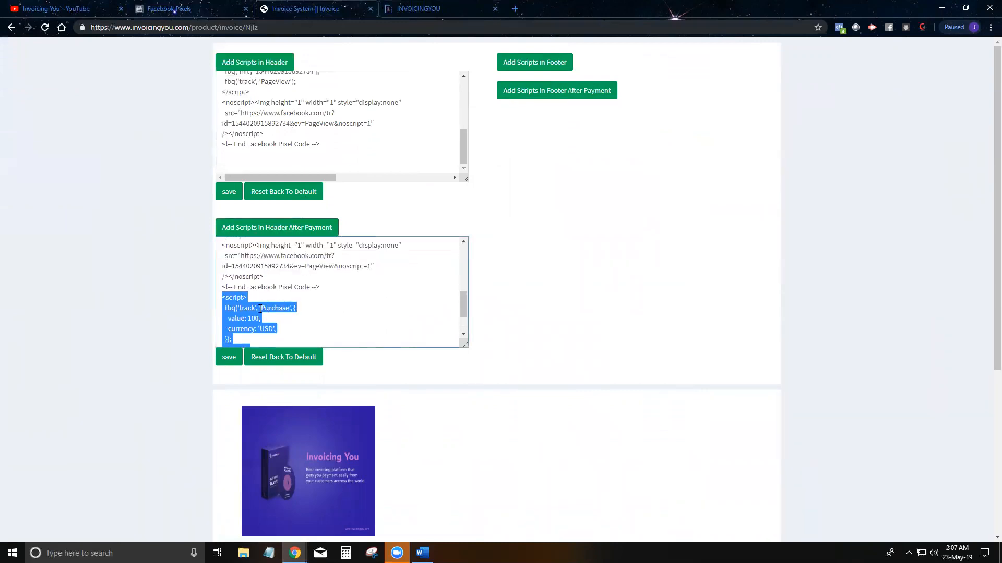
Step: Confirm in Pixel Helper that the paid invoice fired PageView and a 100 USD Purchase
left_click(450, 15)
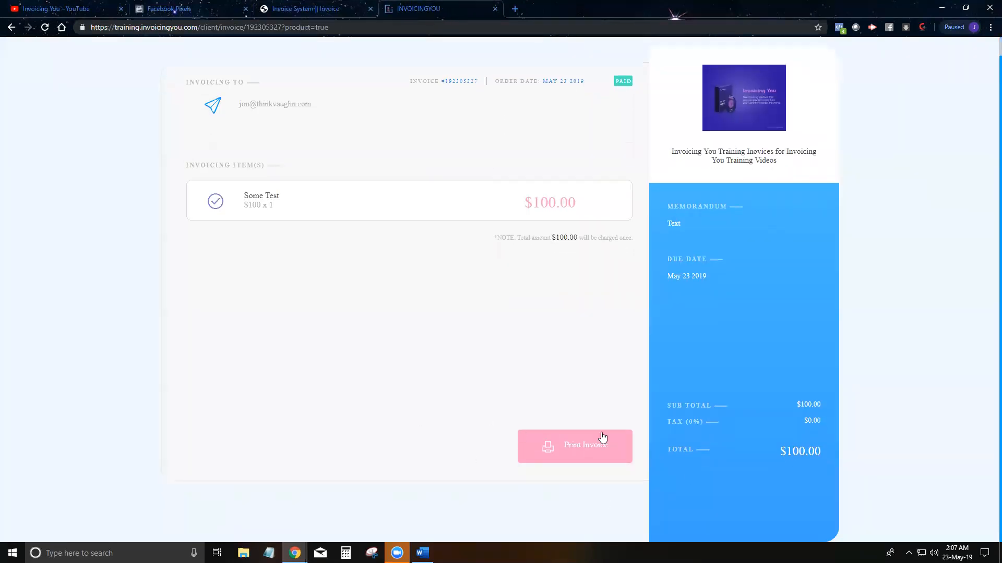
scroll(601, 200, "up", 1)
left_click(838, 29)
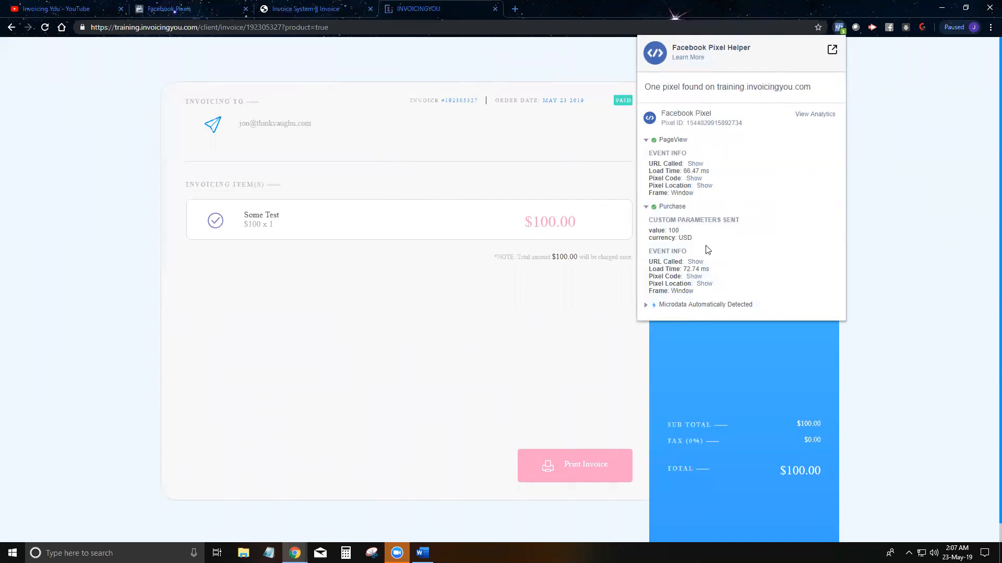
left_click(182, 7)
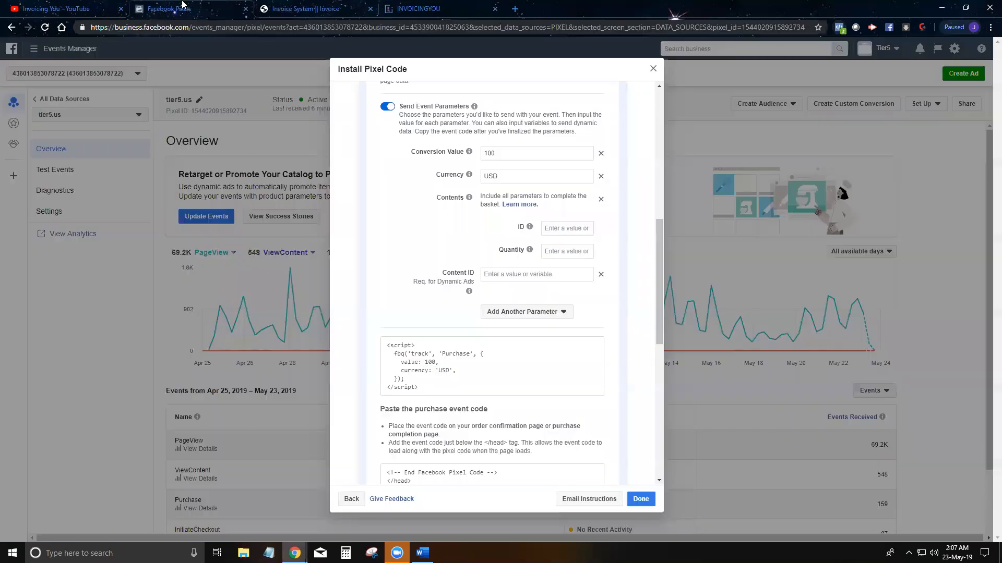
Step: Check the Purchase event's recent activity for the 100 USD purchase from training.invoicingyou.com
left_click(111, 368)
scroll(226, 370, "down", 1)
scroll(211, 433, "down", 1)
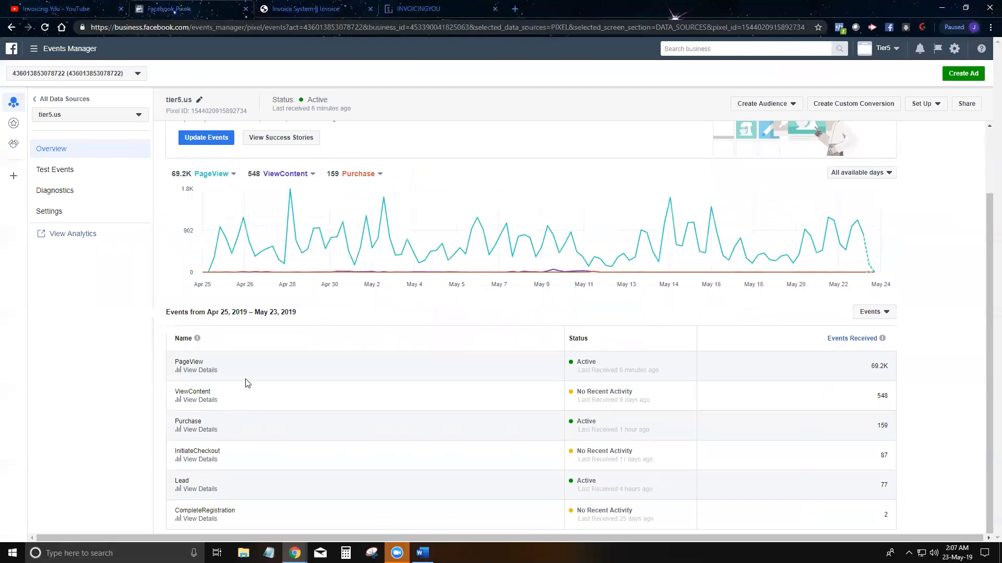
left_click(192, 430)
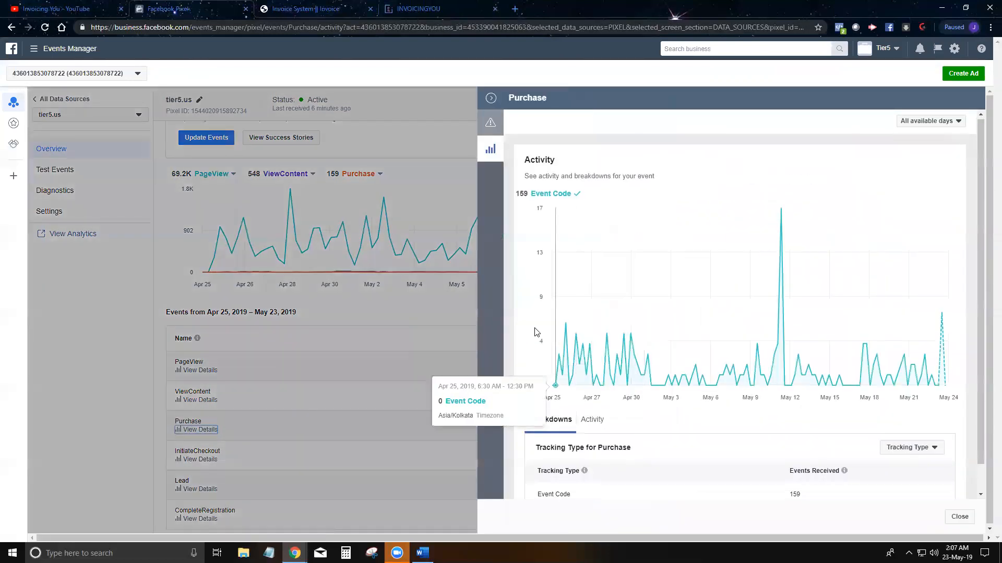
scroll(548, 347, "down", 1)
left_click(593, 394)
scroll(733, 268, "down", 3)
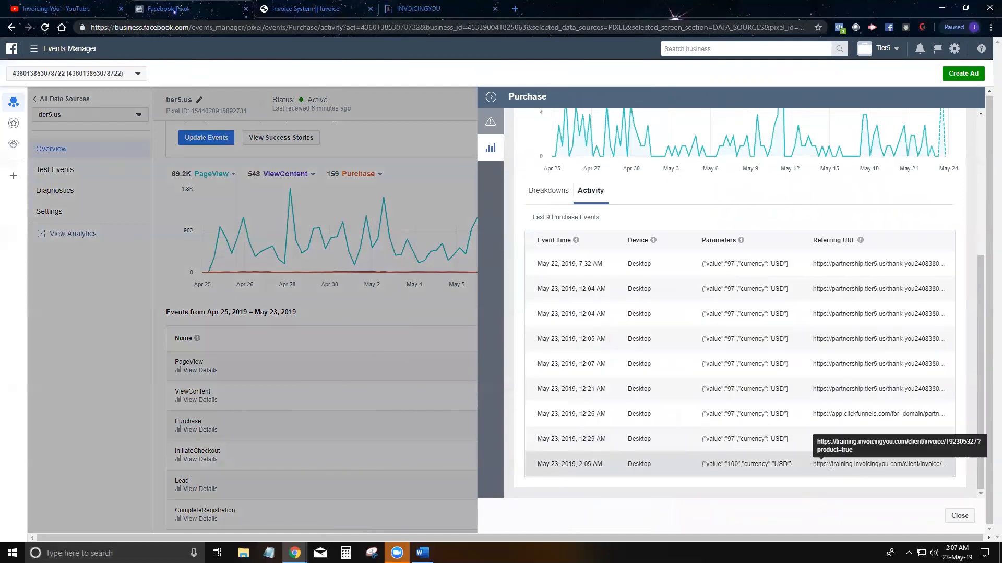
left_click_drag(862, 465, 942, 468)
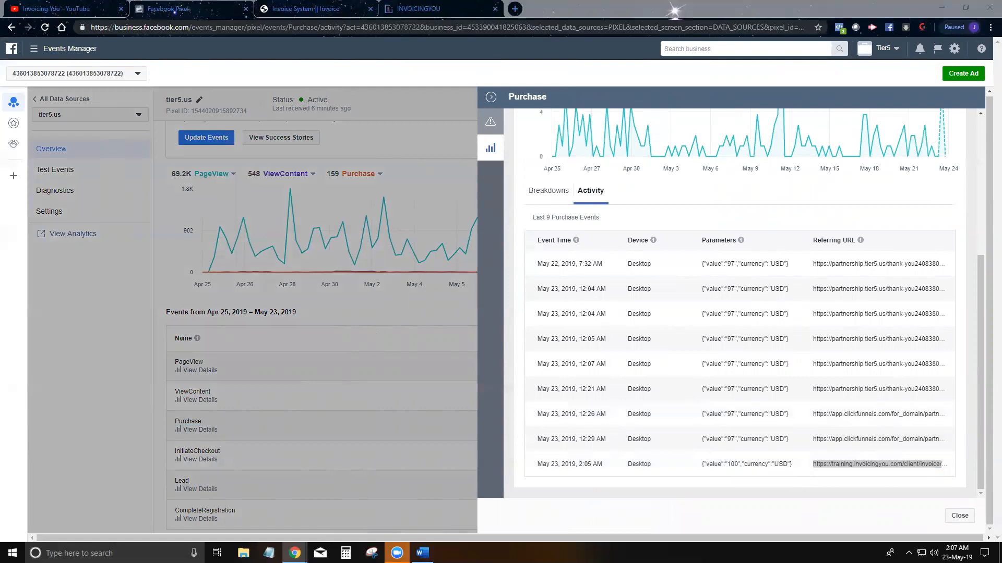
Step: Collapse the Purchase details and return to the Invoicing You invoice setup page
left_click(490, 97)
left_click(300, 8)
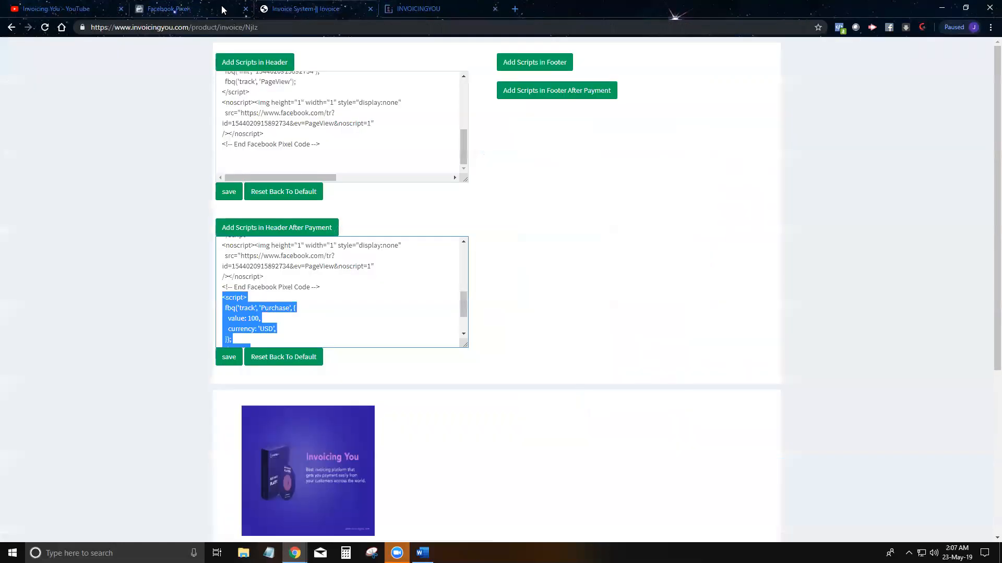
left_click(11, 27)
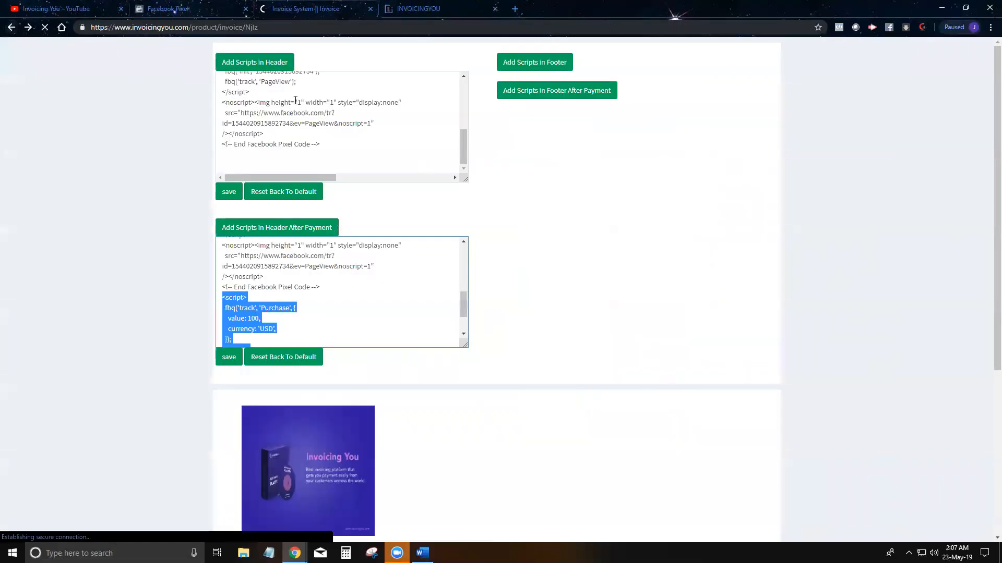